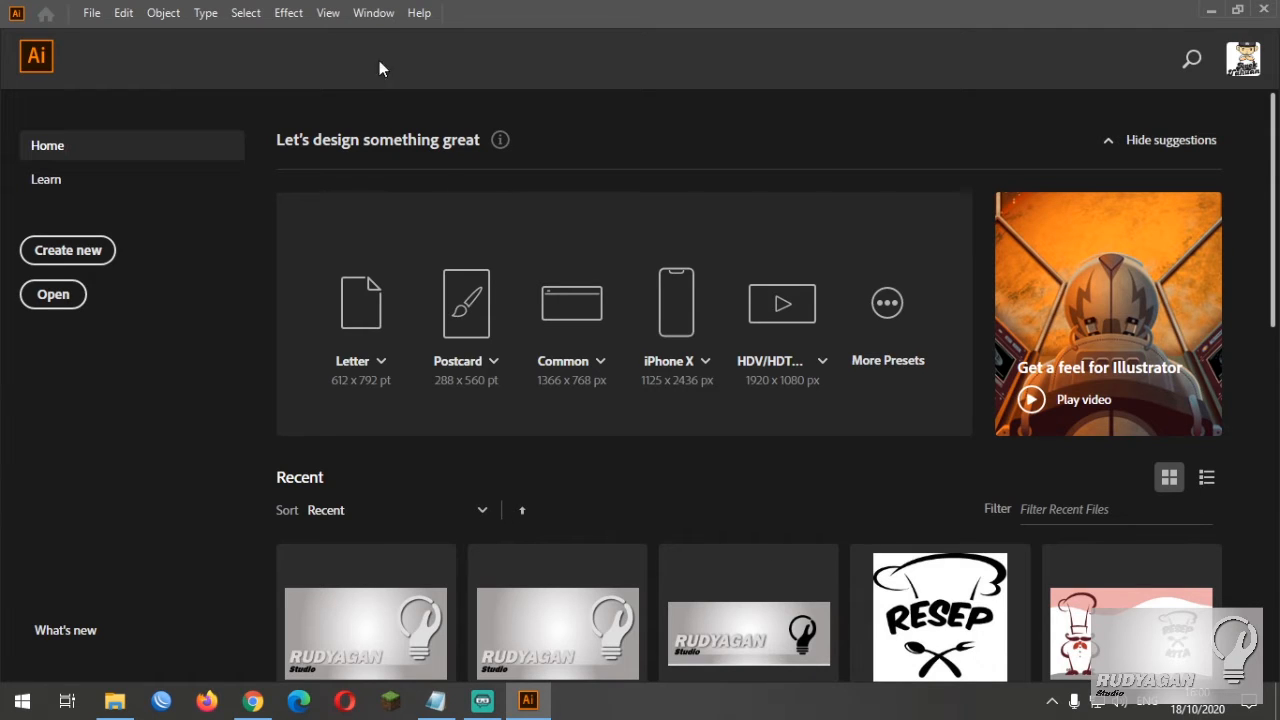
Look up the installed program version in Illustrator's About information, and close it again
left_click(419, 14)
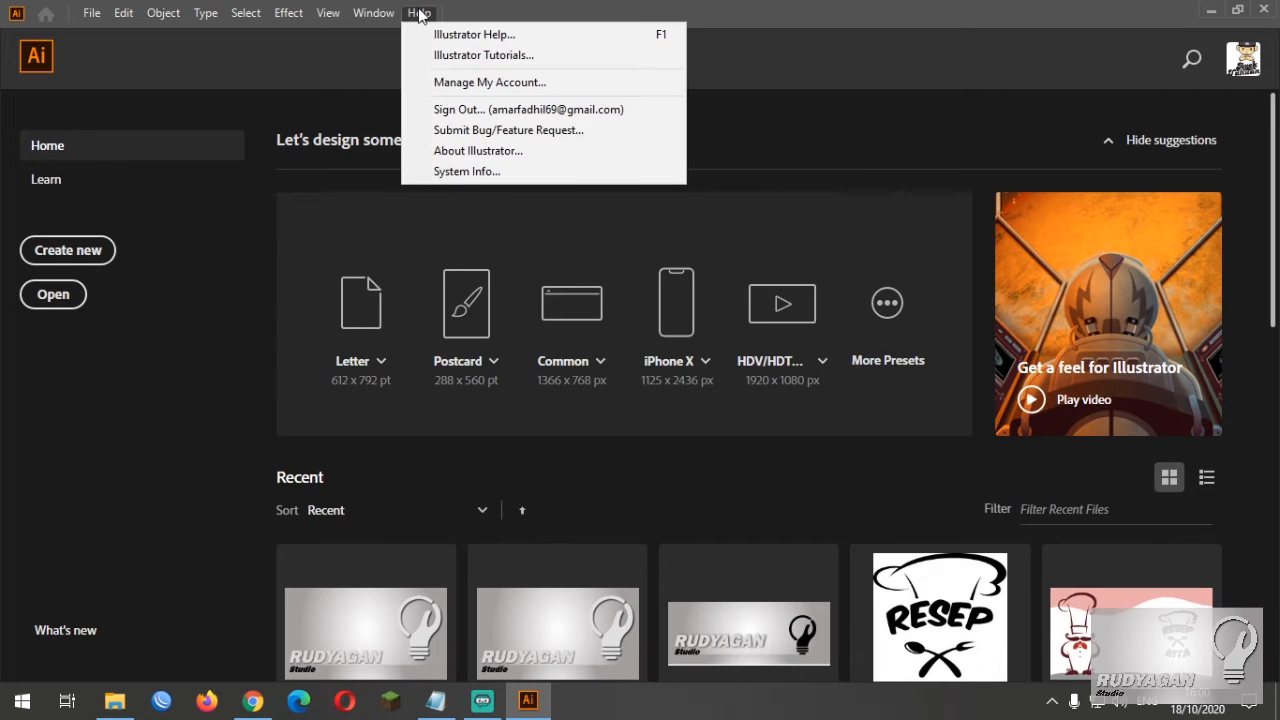
left_click(476, 150)
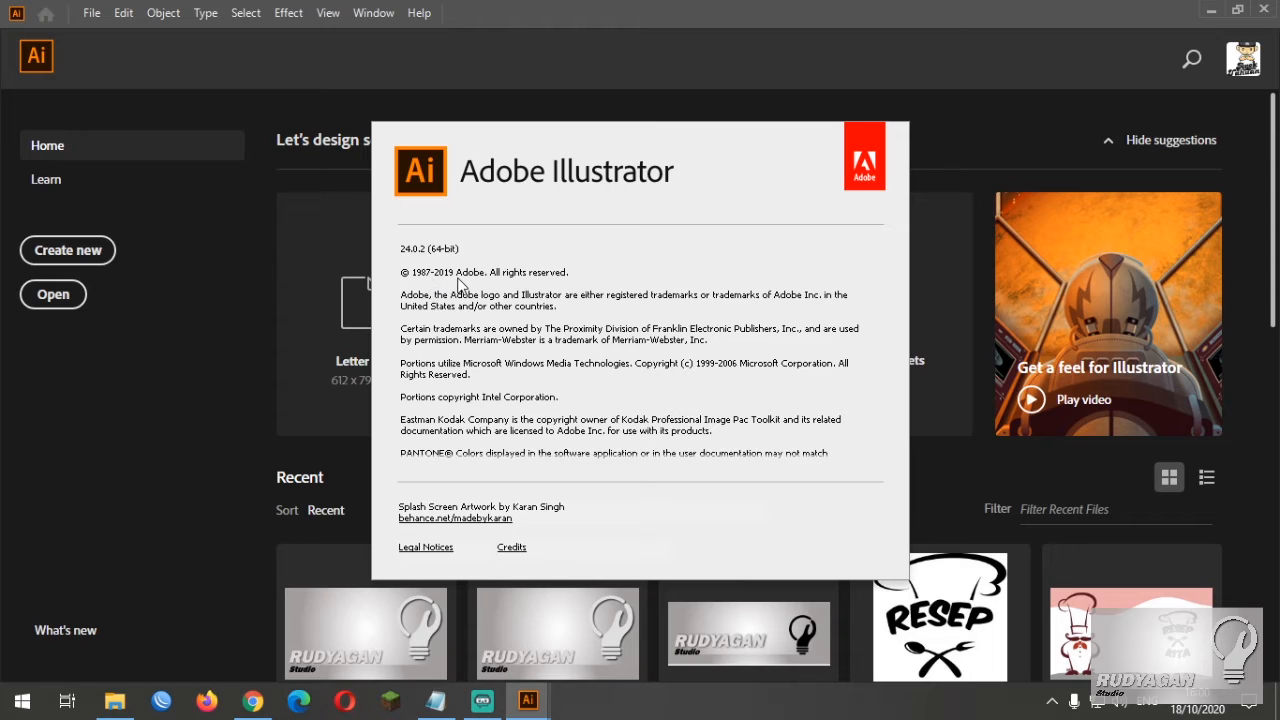
left_click(750, 101)
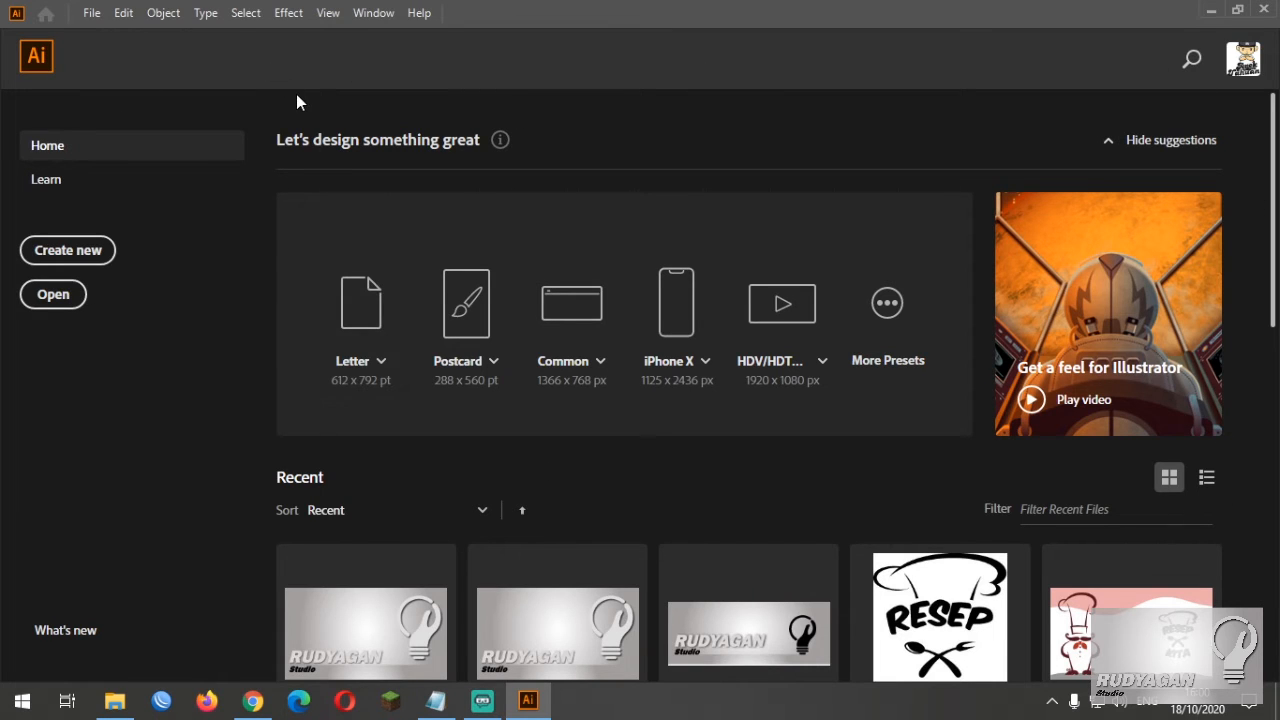
Start a new document and name it "Desain baru"
left_click(95, 268)
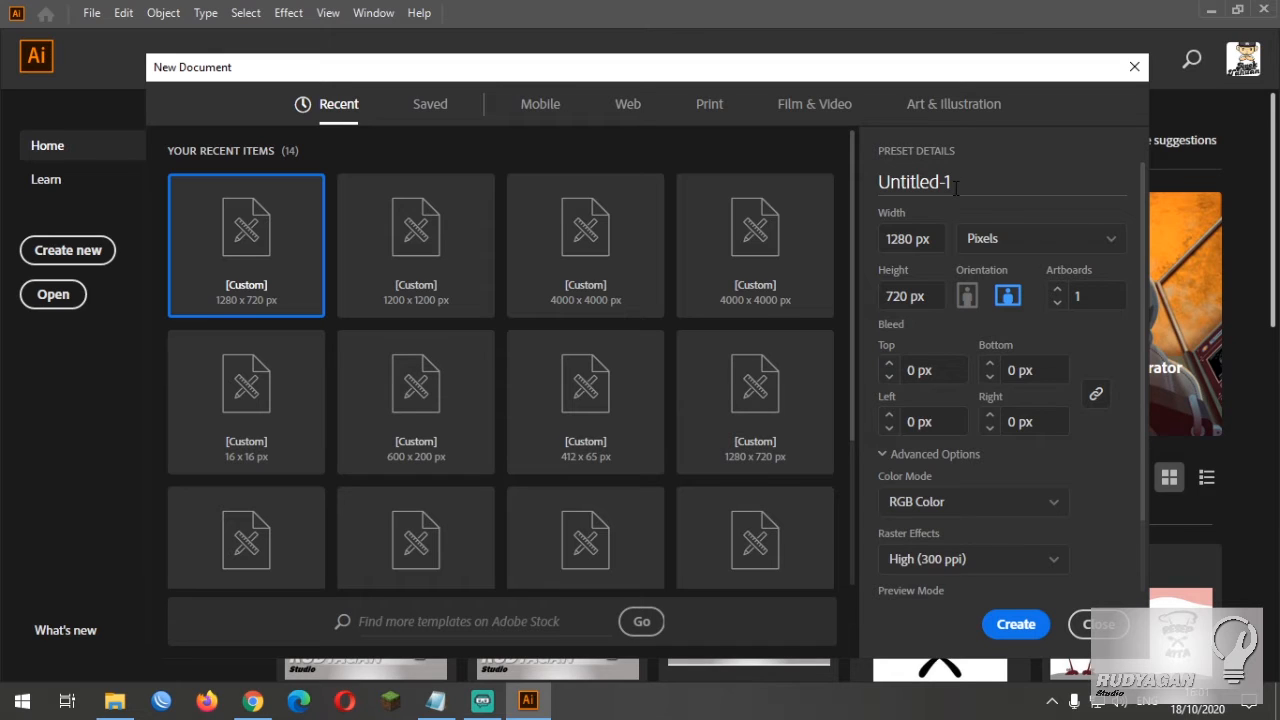
left_click(955, 188)
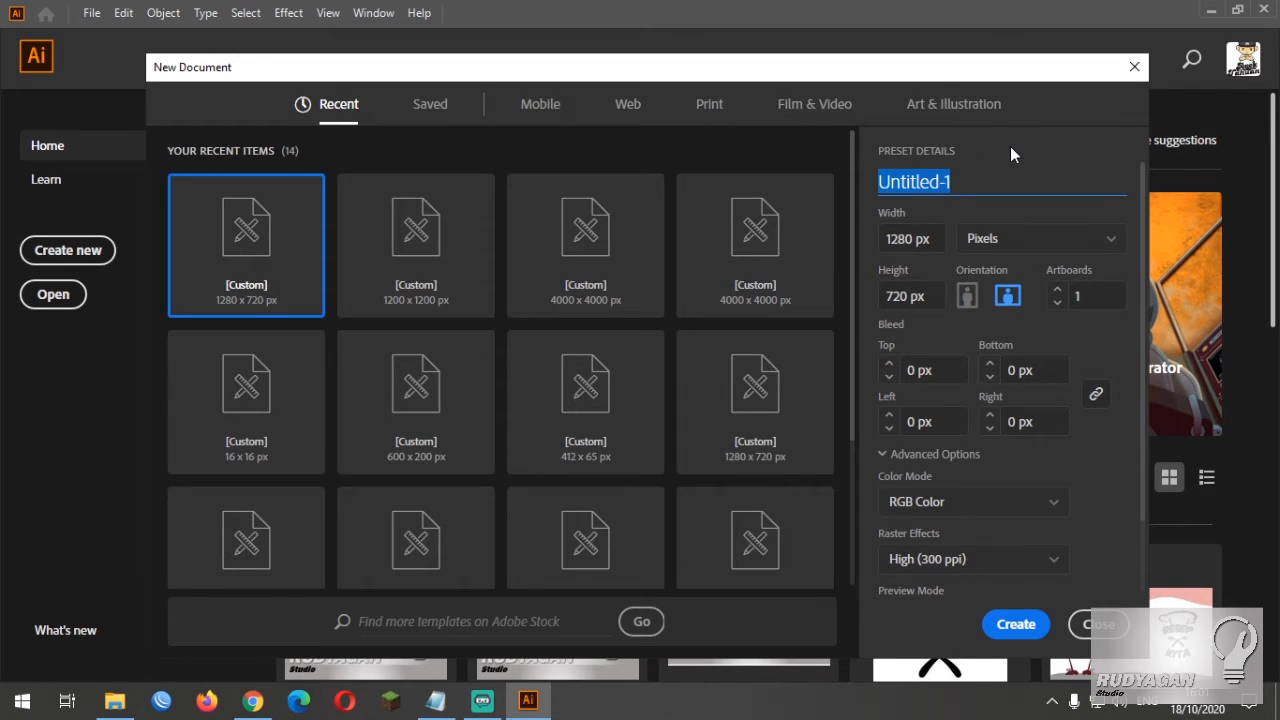
type("desain")
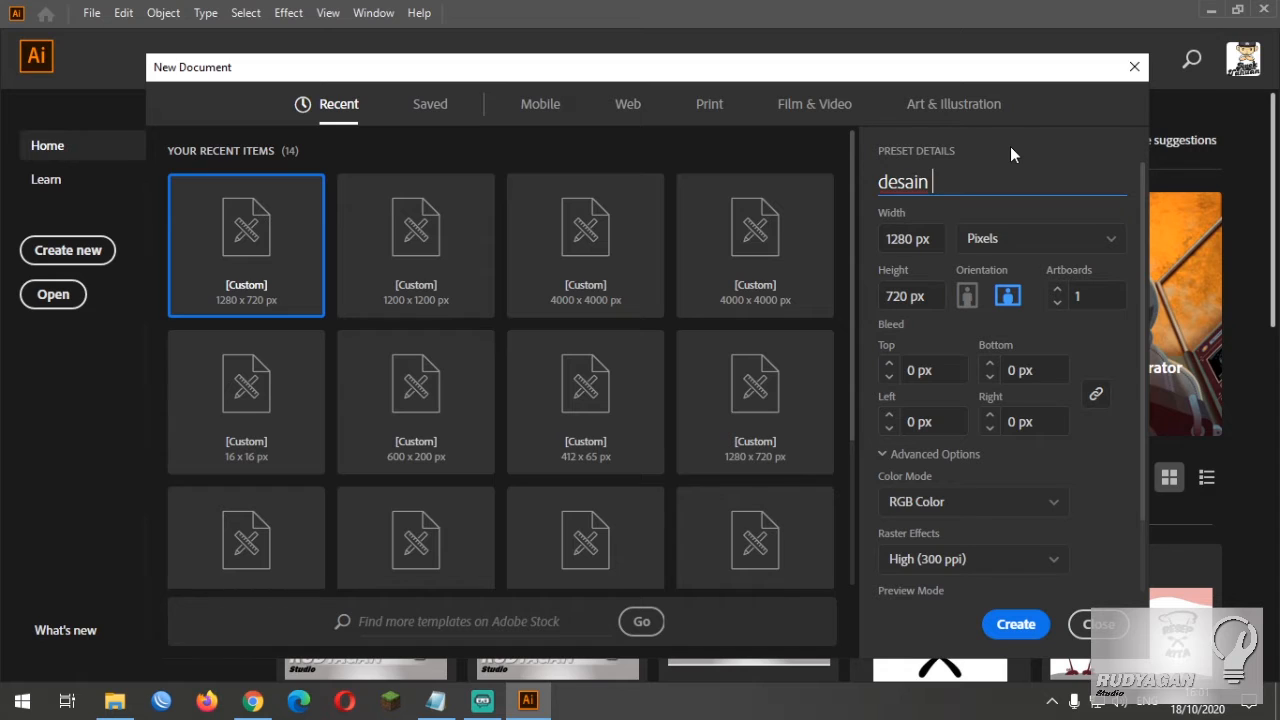
key("ctrl+a")
type("Desain baru")
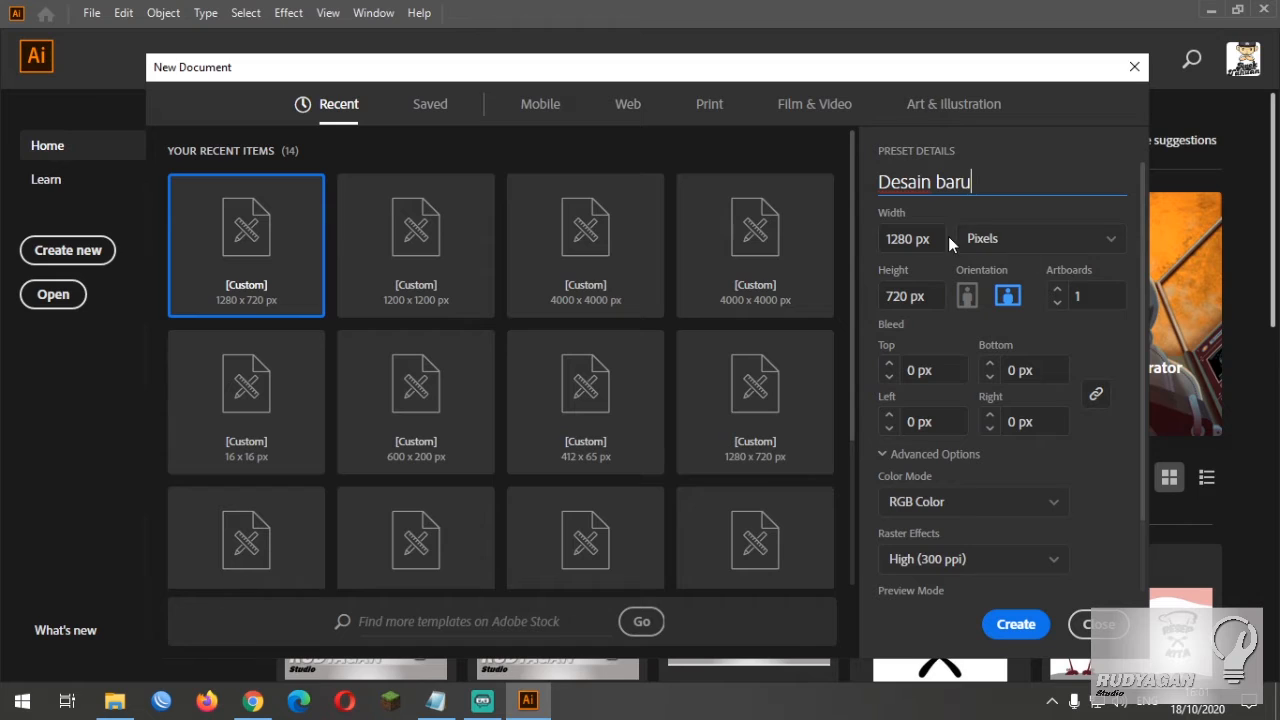
Create the 1280 x 720 px document with Pixels as units, RGB Color mode and High (300 ppi) raster effects
left_click(1088, 244)
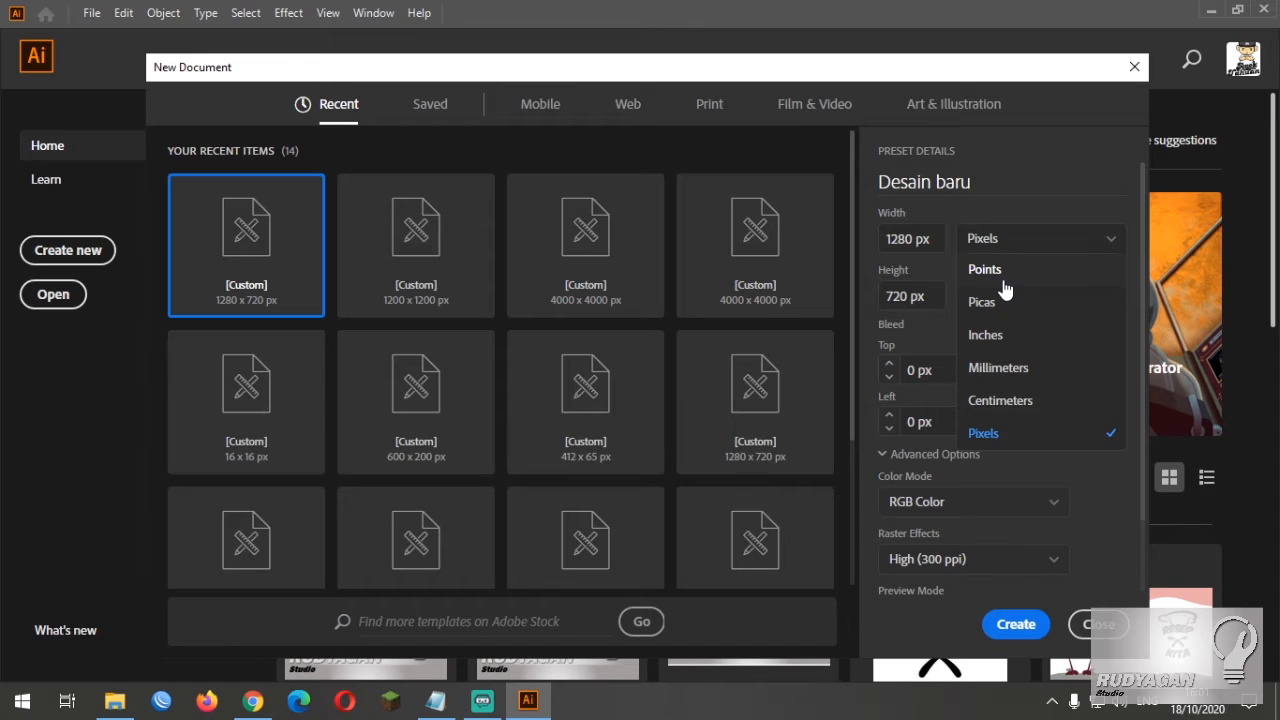
left_click(1016, 433)
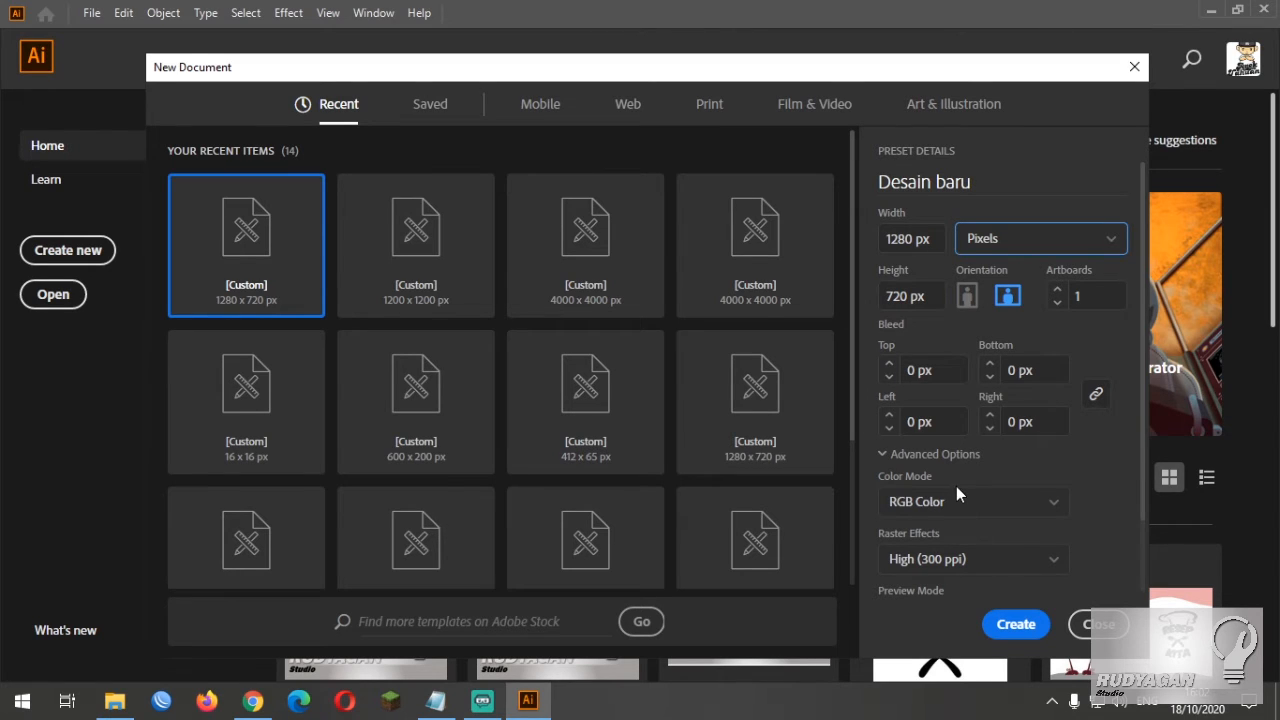
left_click(996, 503)
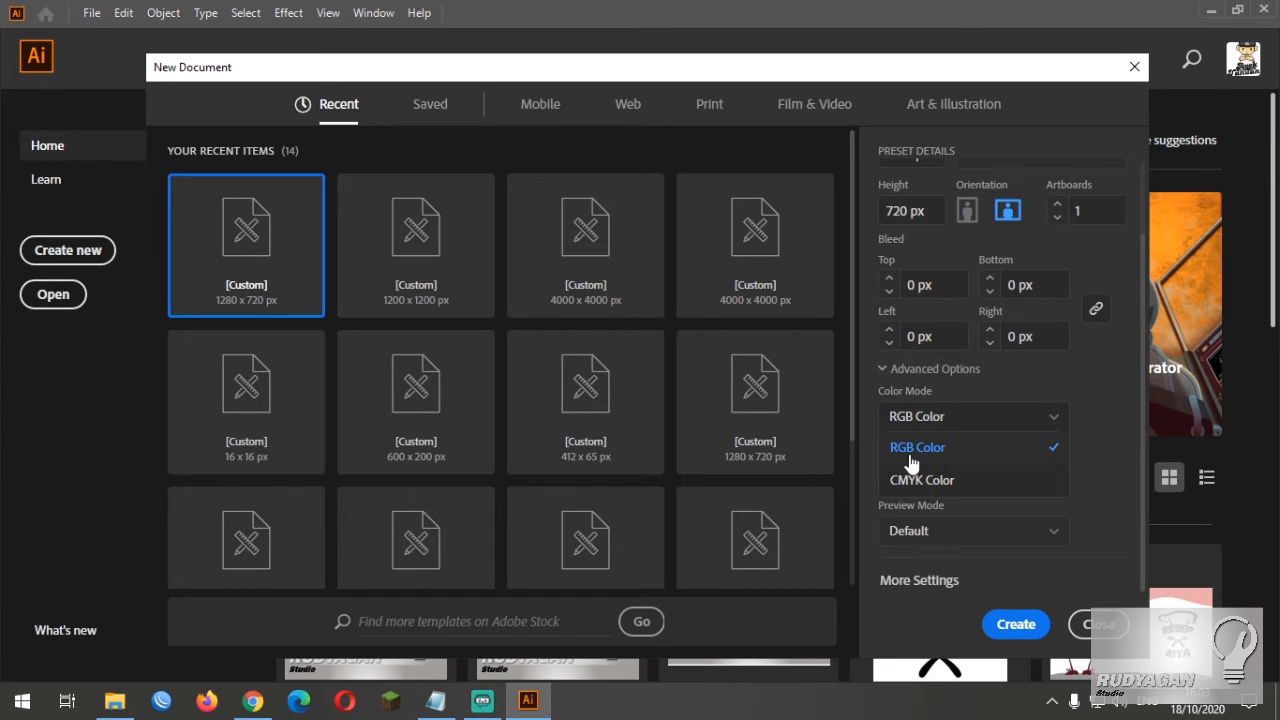
left_click(950, 463)
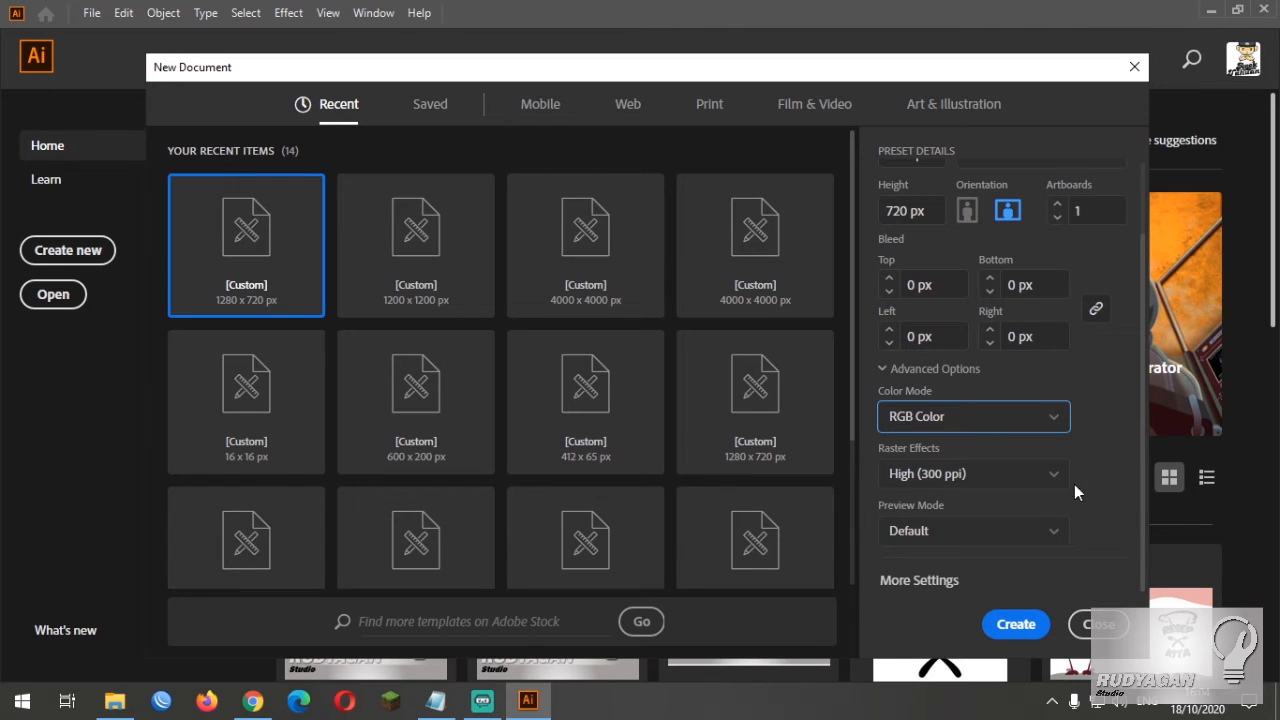
left_click(1040, 481)
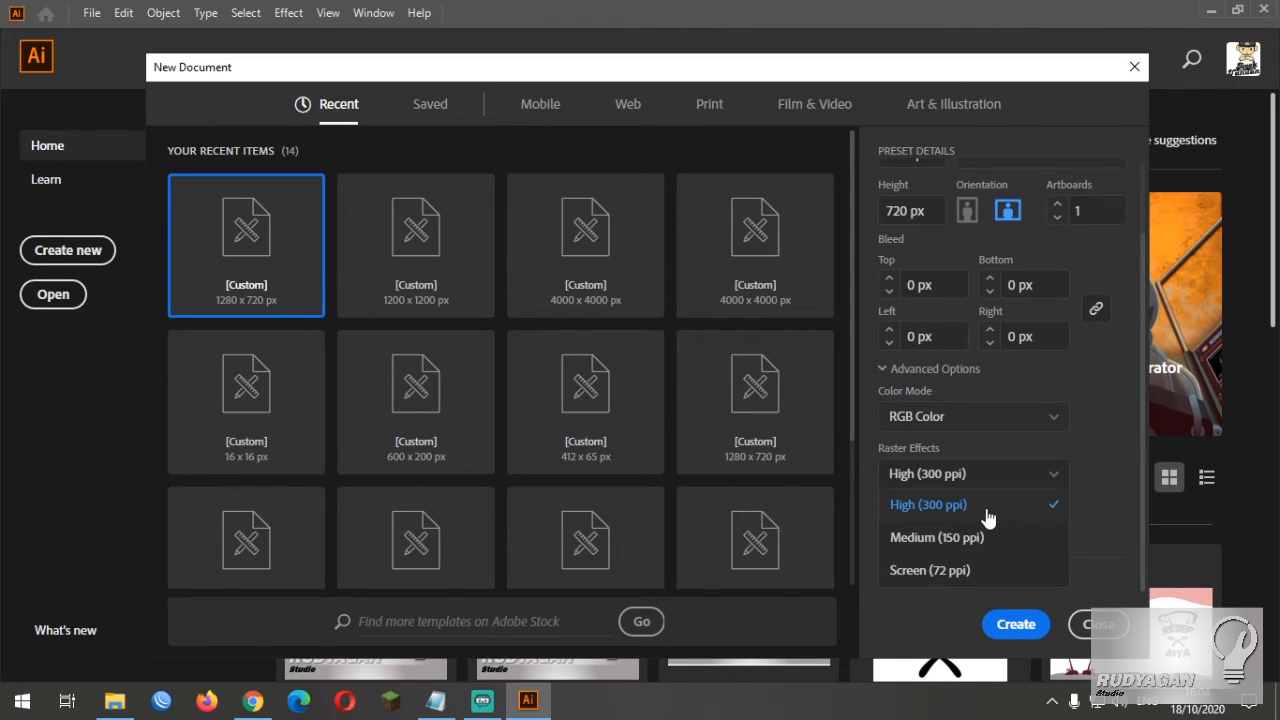
left_click(988, 510)
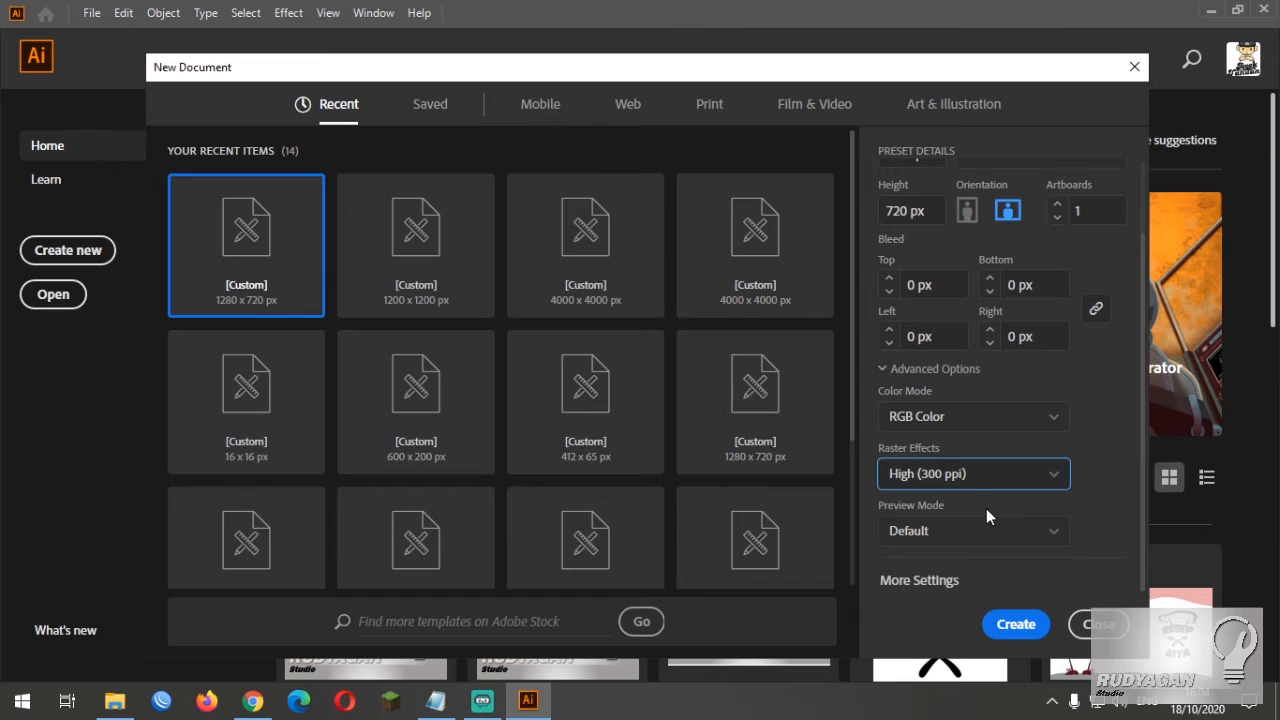
scroll(986, 508, "up", 2)
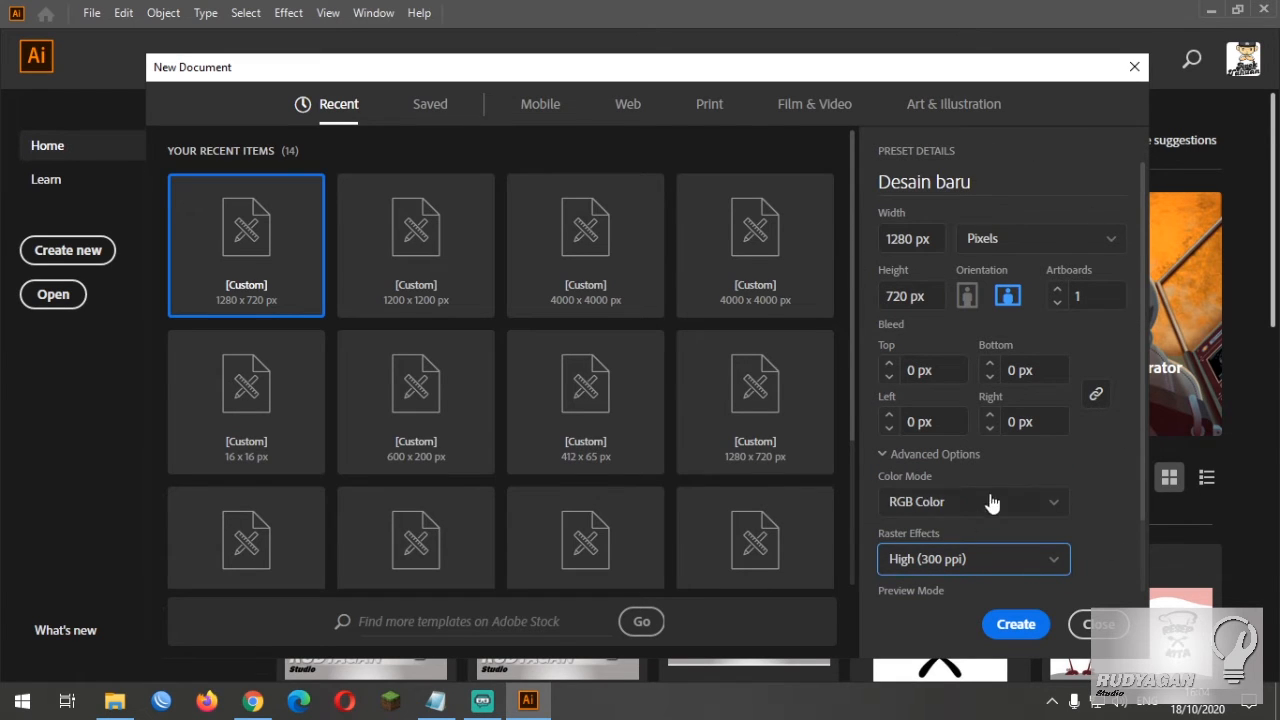
scroll(1091, 435, "down", 2)
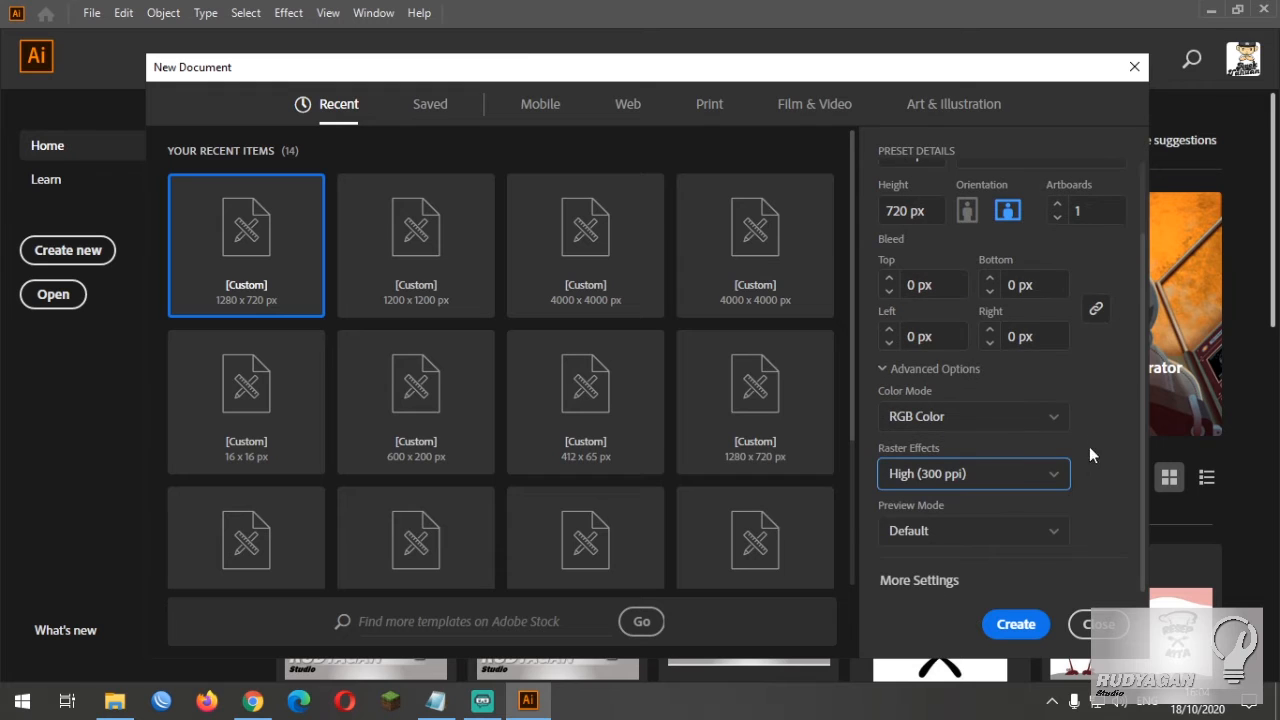
left_click(1016, 625)
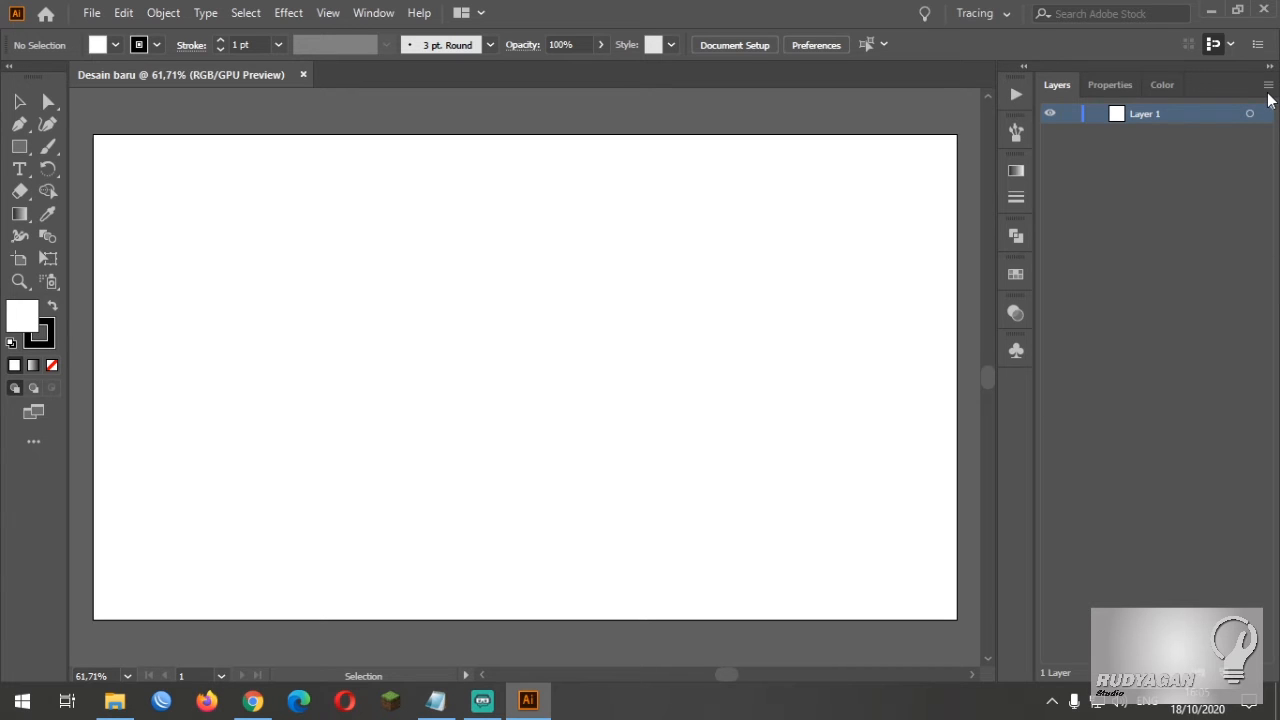
Examine the Actions, Brushes, Gradient, Stroke and Pathfinder options one after another
left_click(1016, 95)
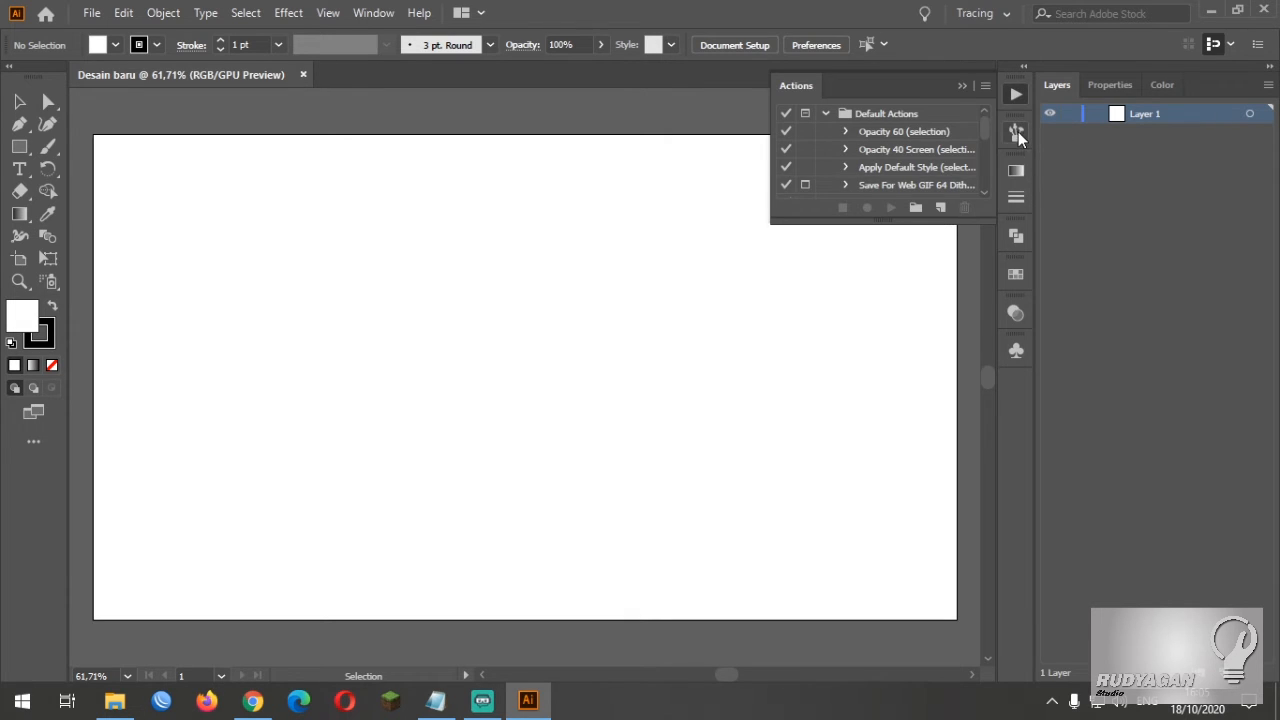
left_click(1017, 133)
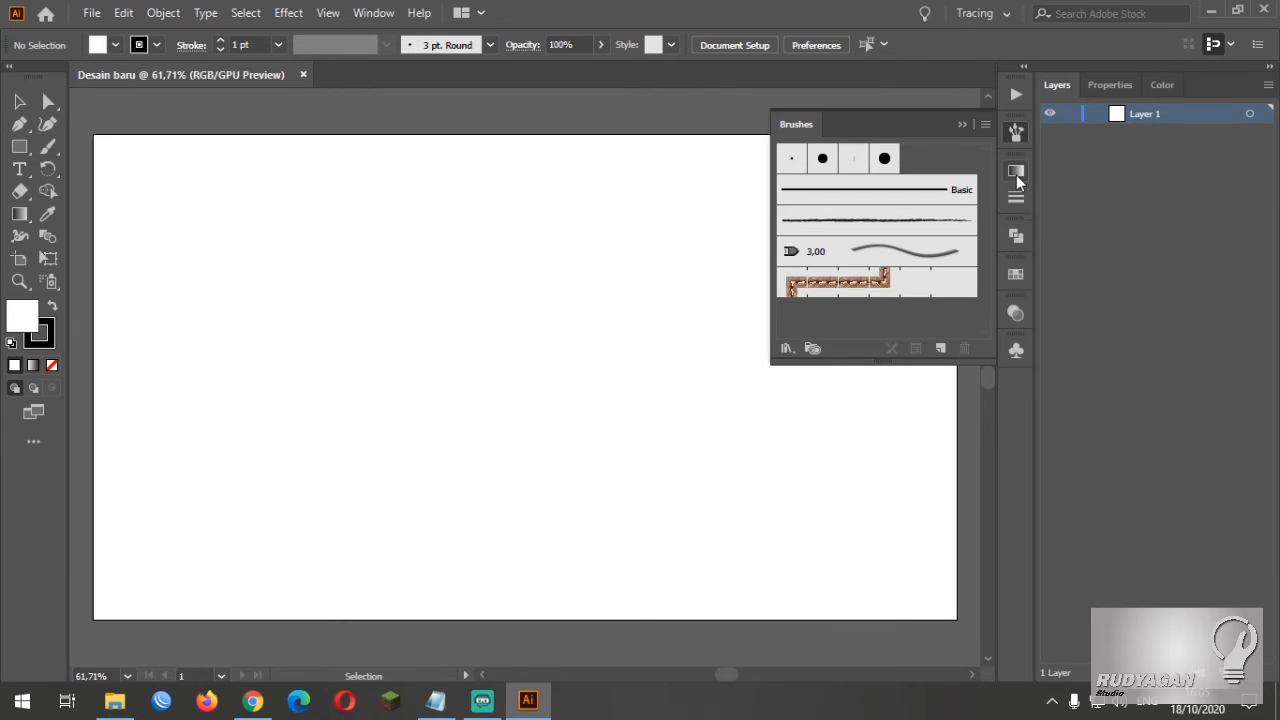
left_click(1016, 174)
left_click(1016, 200)
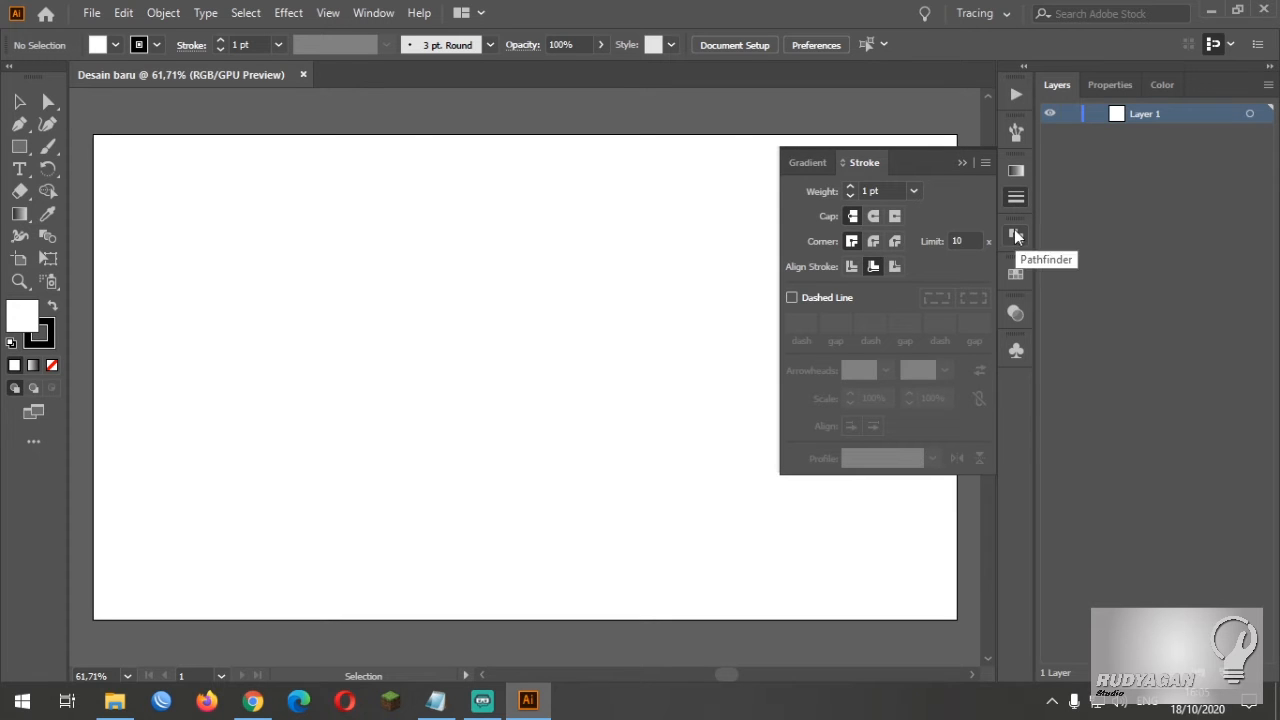
left_click(1016, 235)
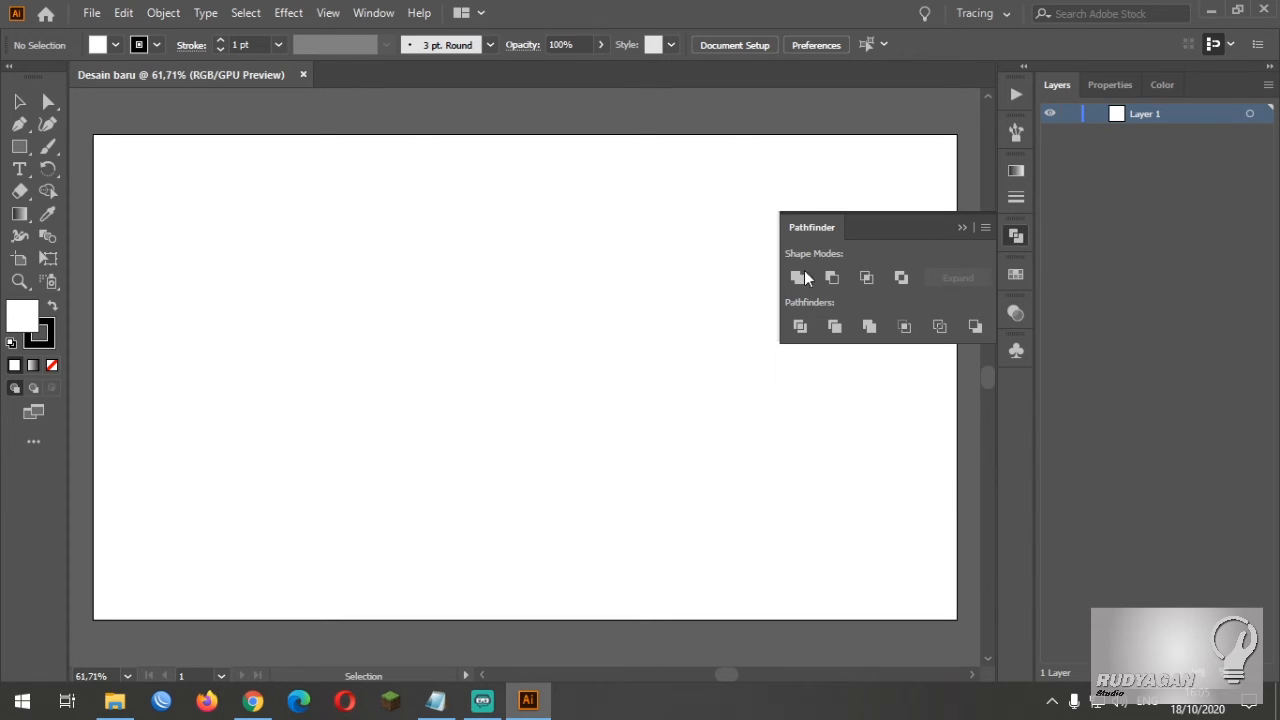
left_click(1017, 236)
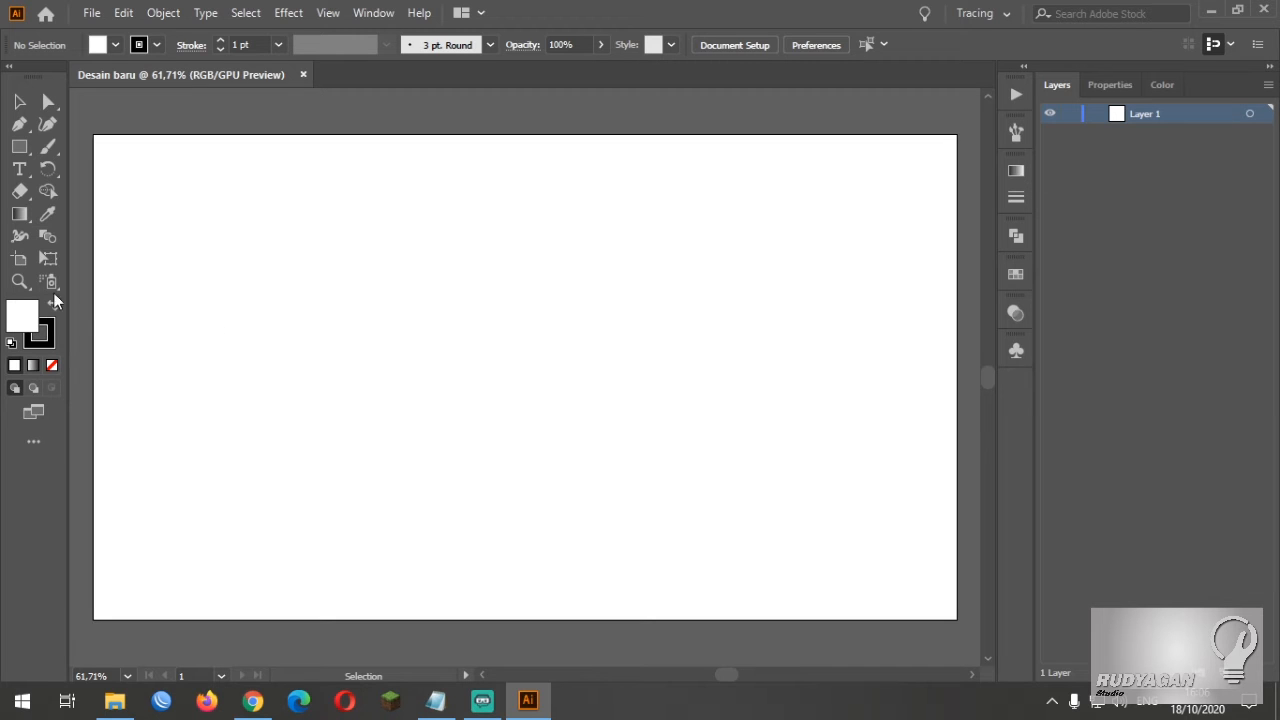
Draw a wide rectangle around the middle of the artboard and fill it with the near-black colour 110202
left_click(19, 146)
mouse_move(299, 275)
left_mouse_down()
mouse_move(530, 422)
mouse_move(702, 460)
left_mouse_up()
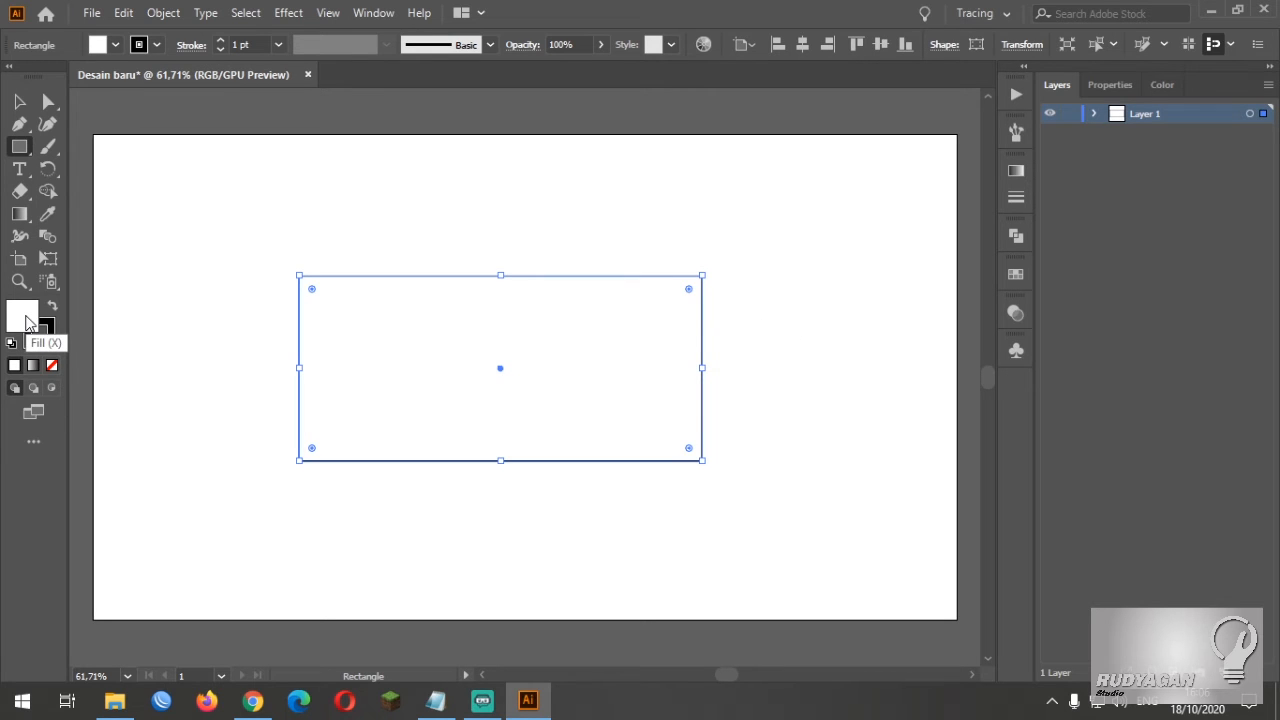
double_click(26, 322)
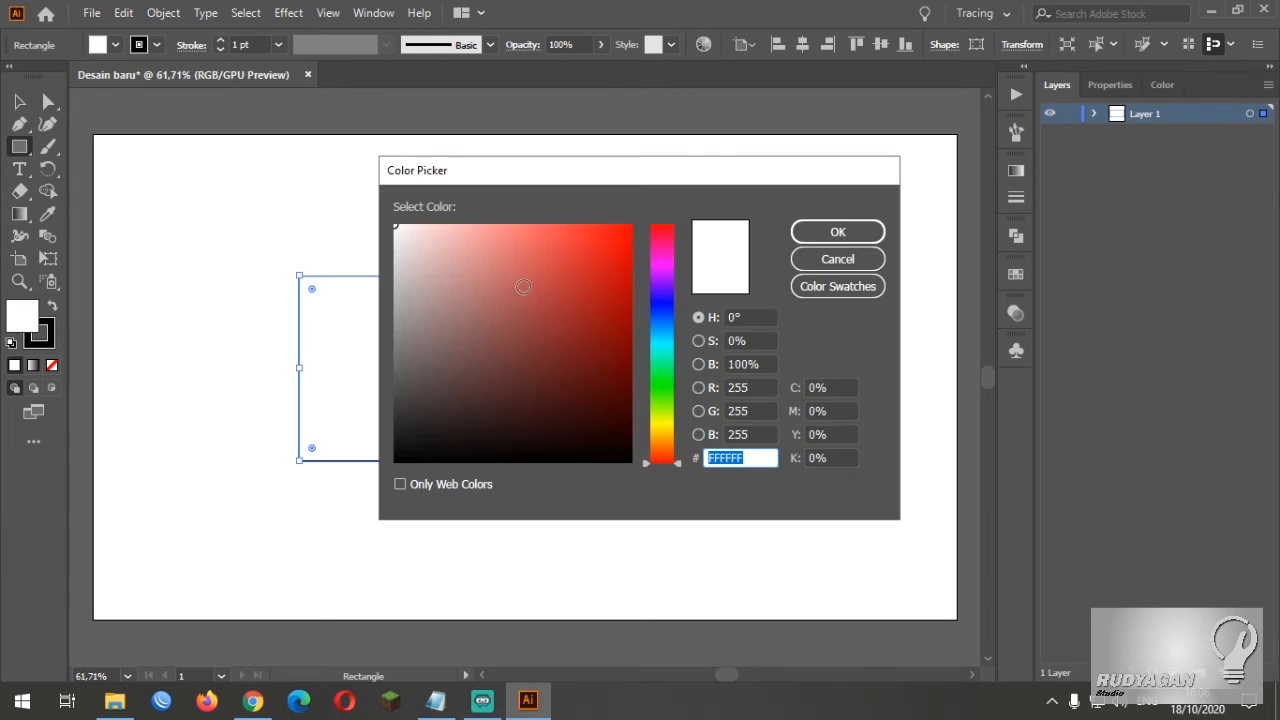
left_click(601, 446)
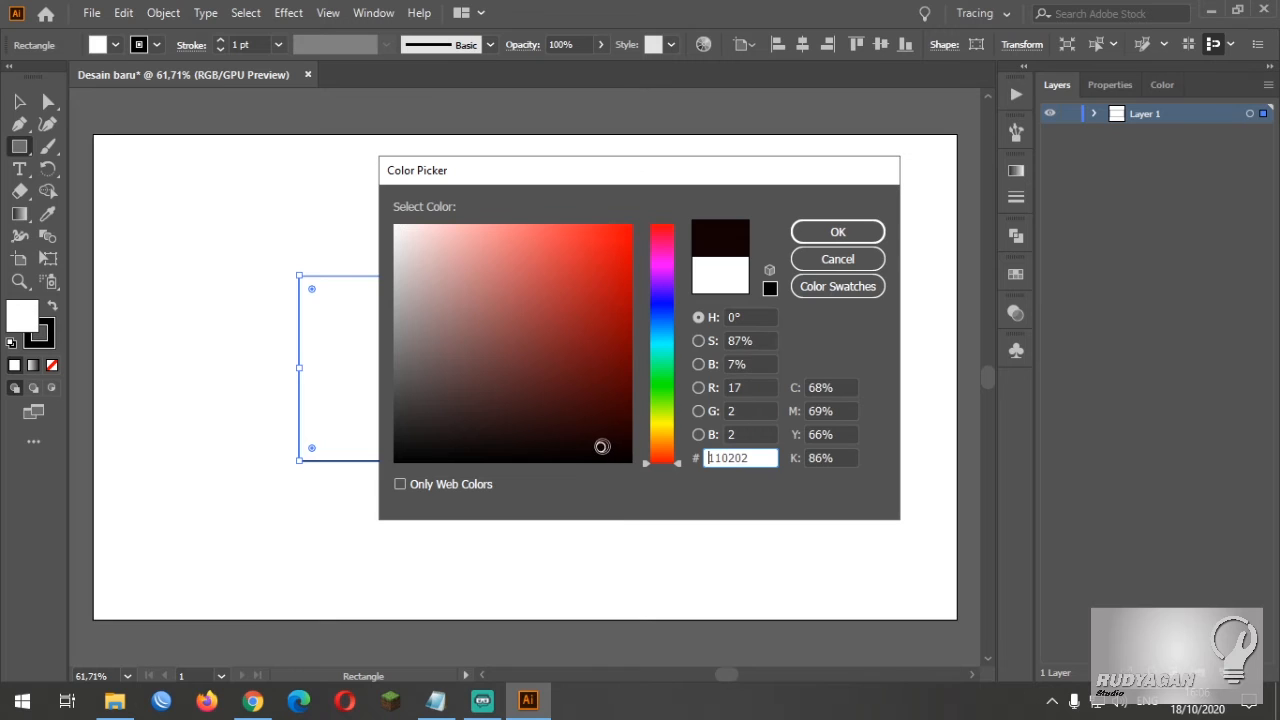
left_click(836, 233)
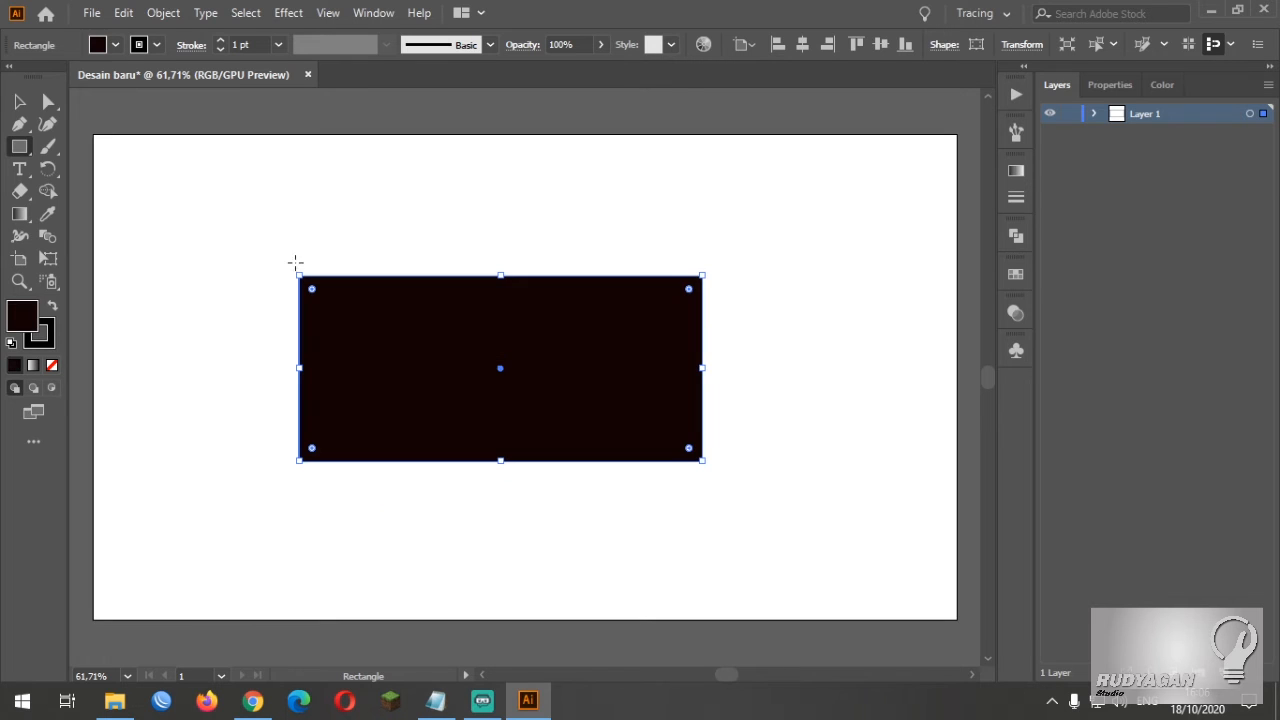
Set the rectangle's stroke to blue 2F27D8 and deselect the rectangle
double_click(40, 334)
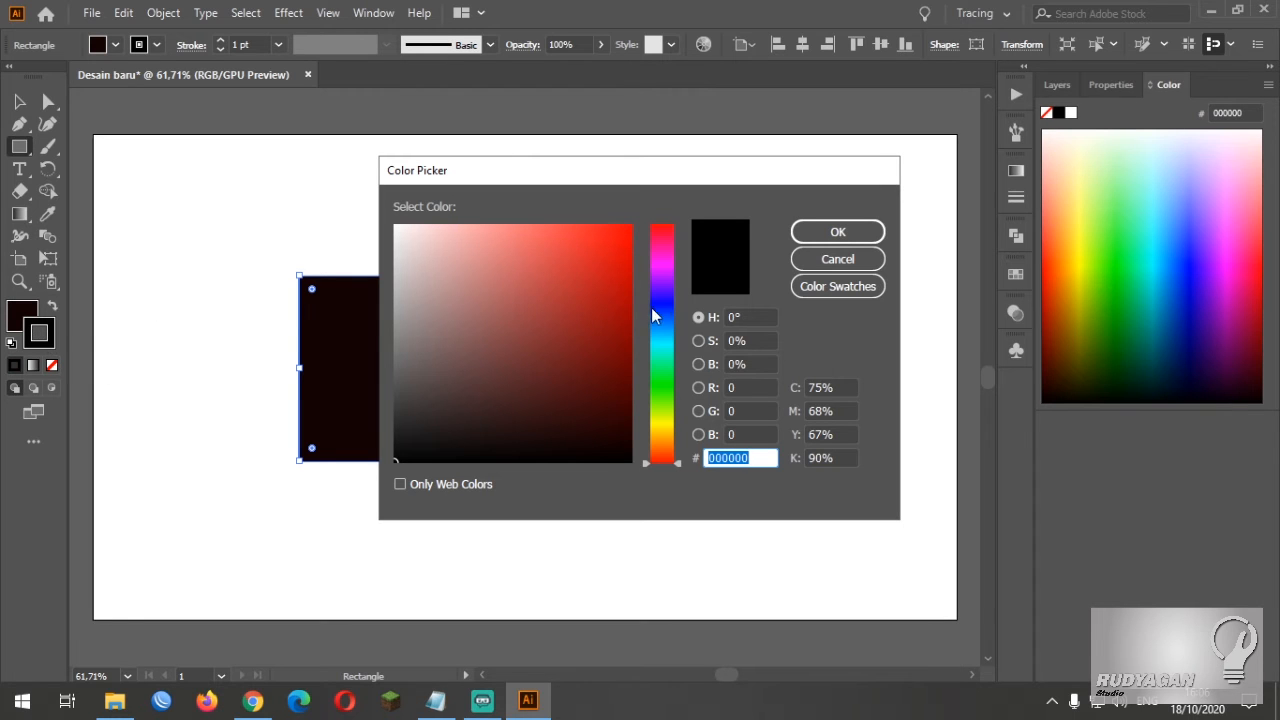
left_click(659, 300)
mouse_move(589, 265)
left_mouse_down()
mouse_move(586, 249)
mouse_move(589, 260)
left_mouse_up()
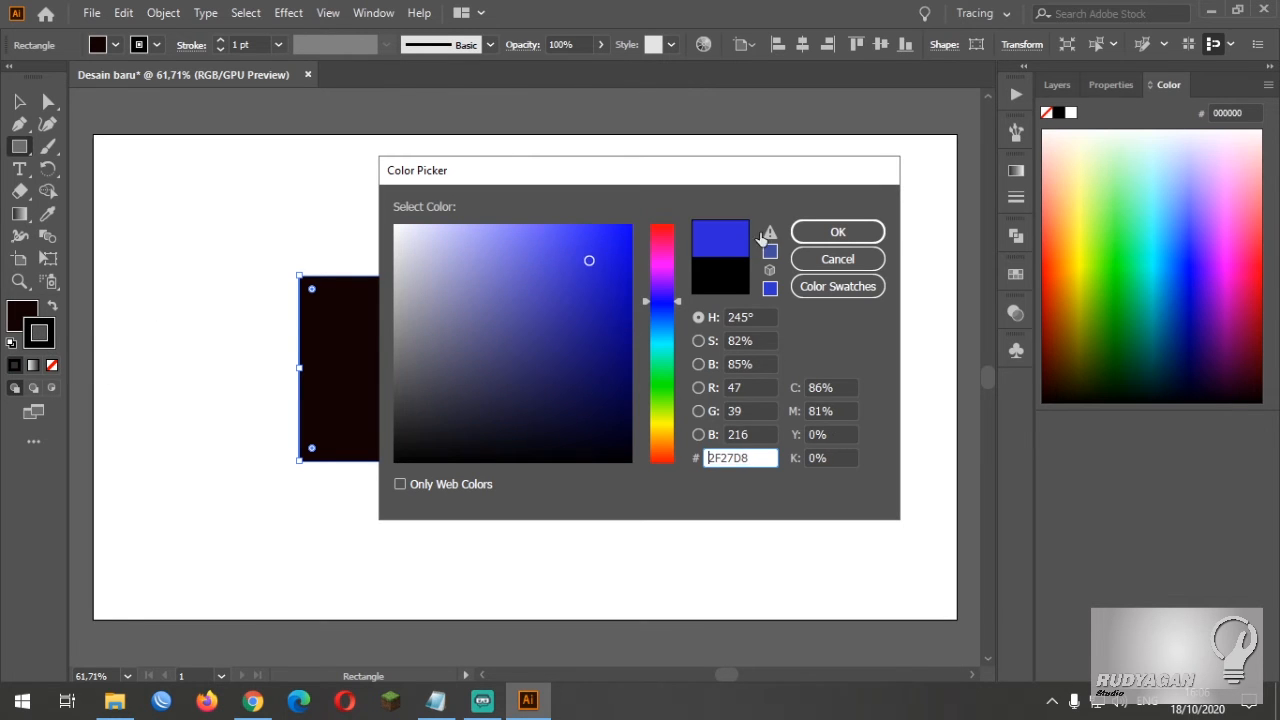
left_click(840, 231)
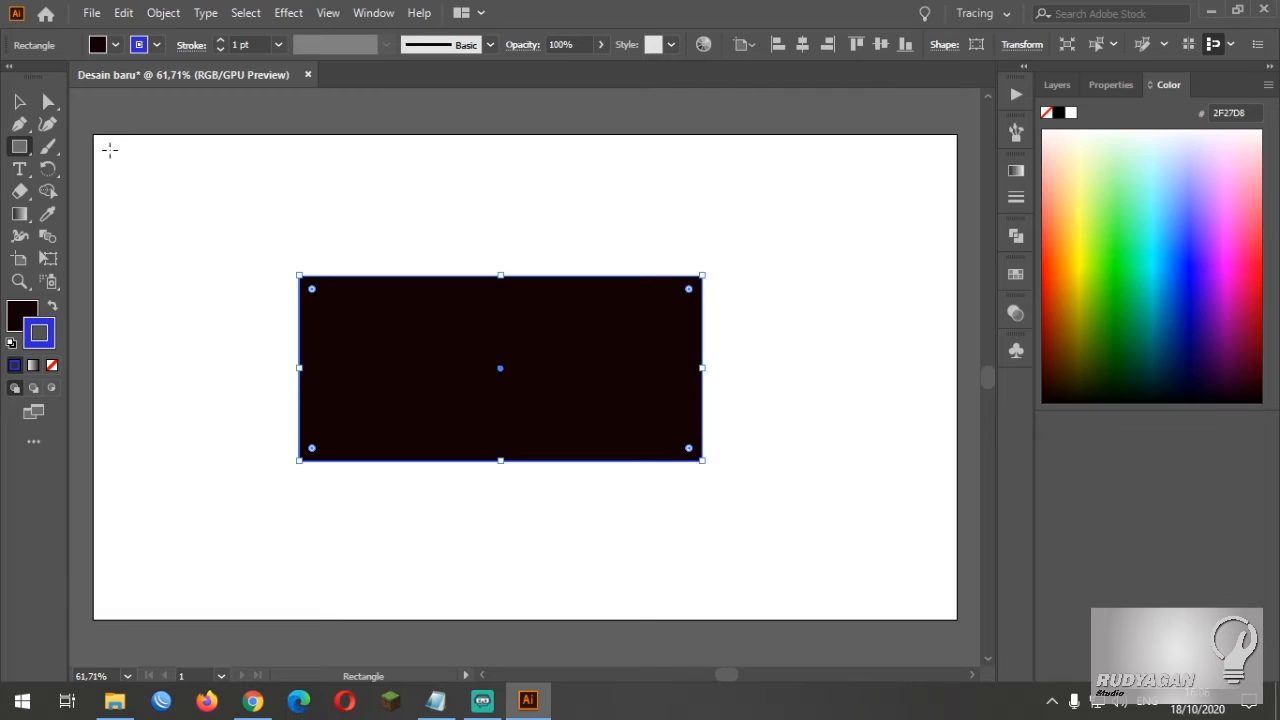
left_click(19, 101)
left_click(300, 178)
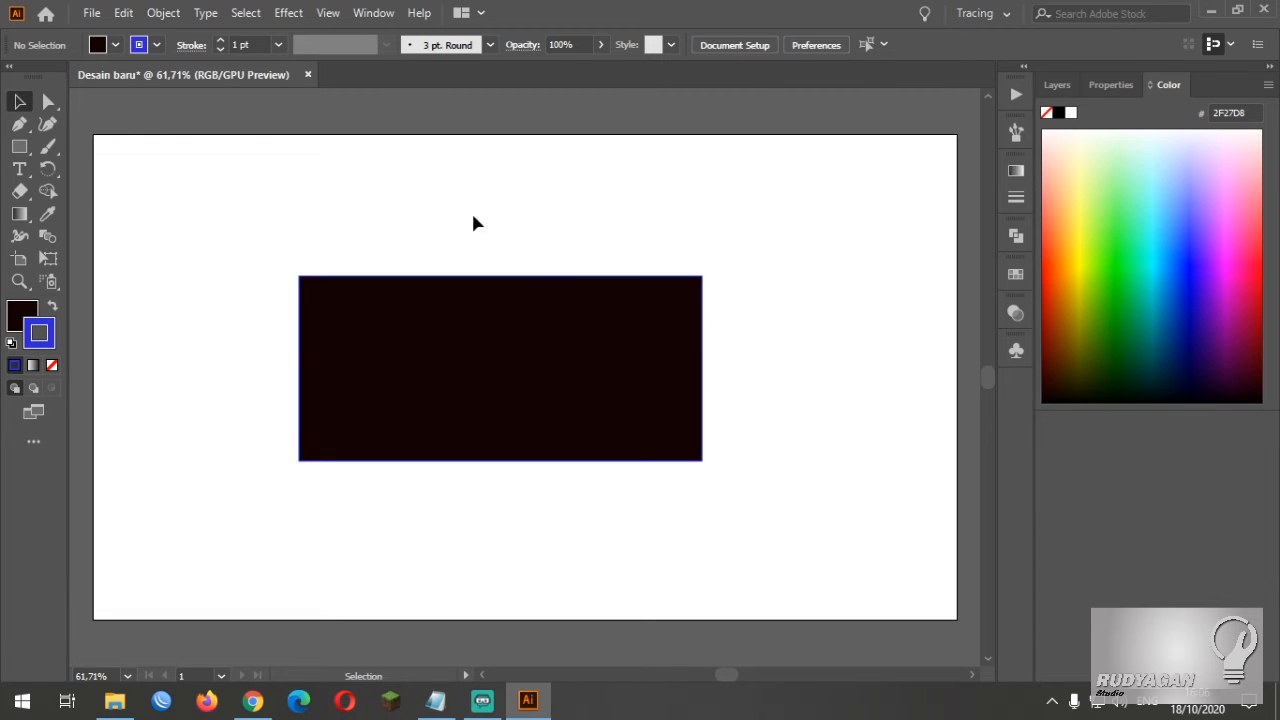
Add a new layer above Layer 1 and draw on it a smaller rectangle overlapping the first one's upper-right corner
left_click(1056, 82)
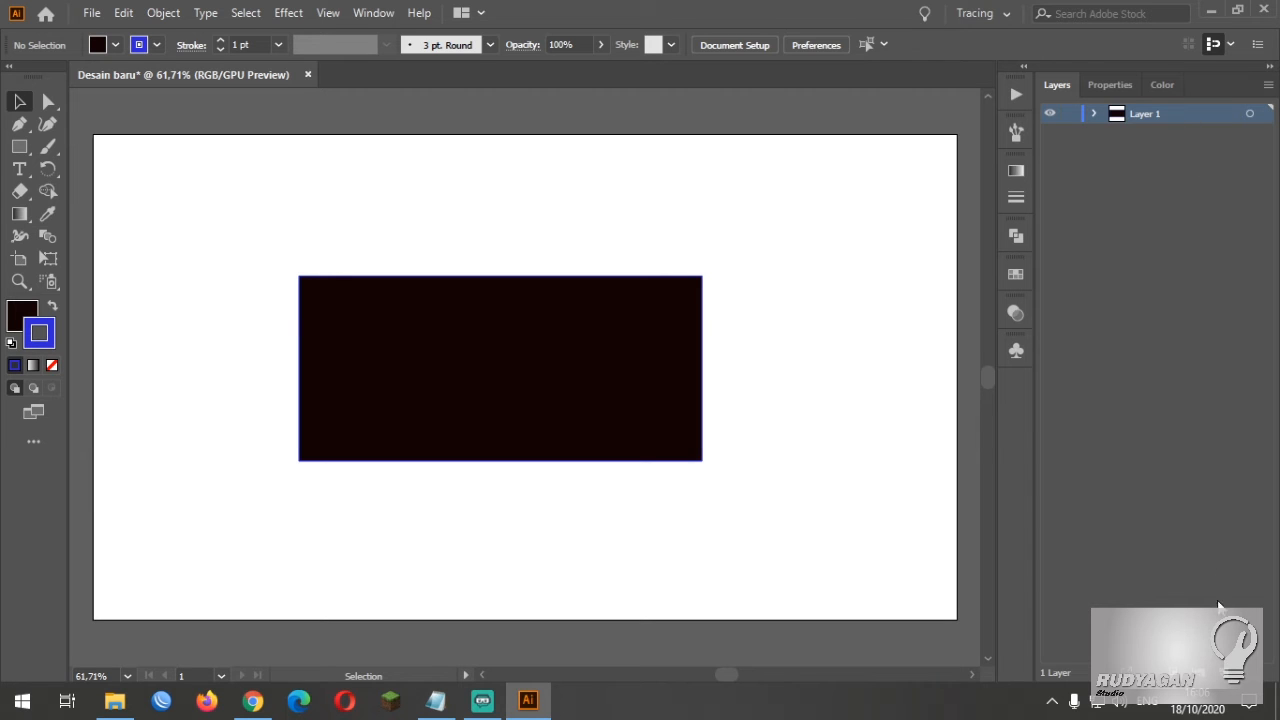
left_click(1226, 673)
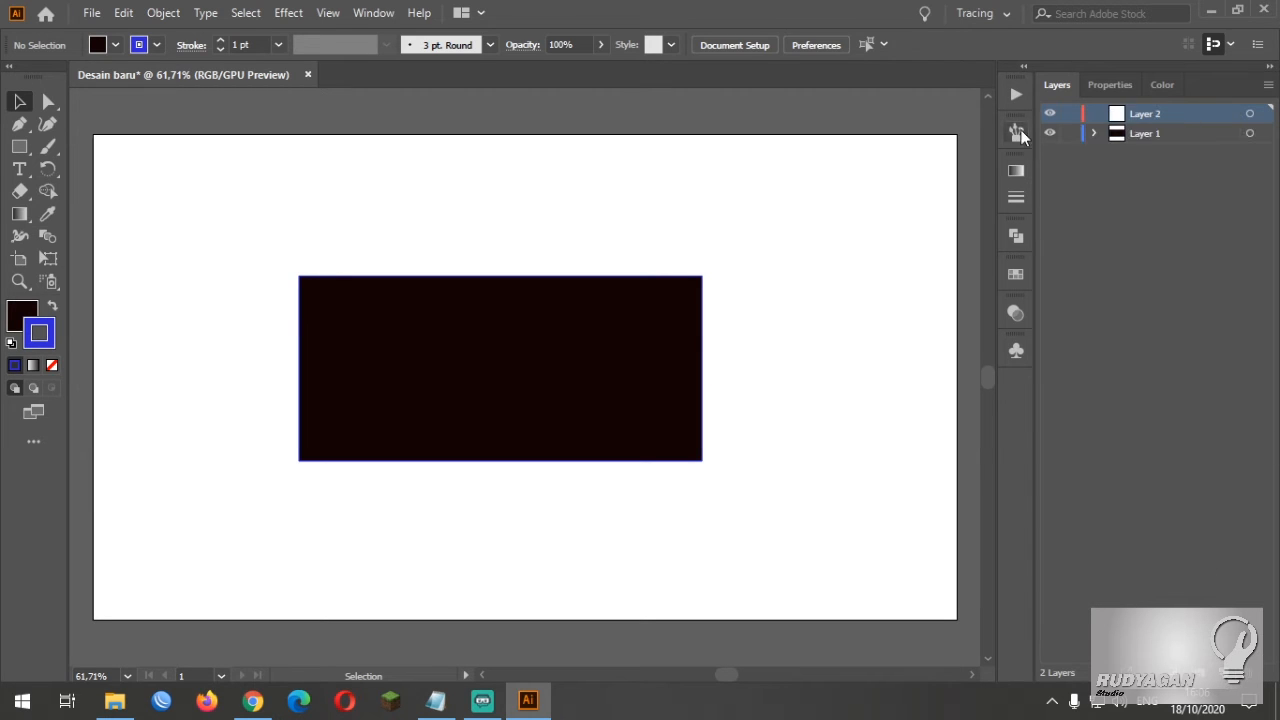
left_click(19, 146)
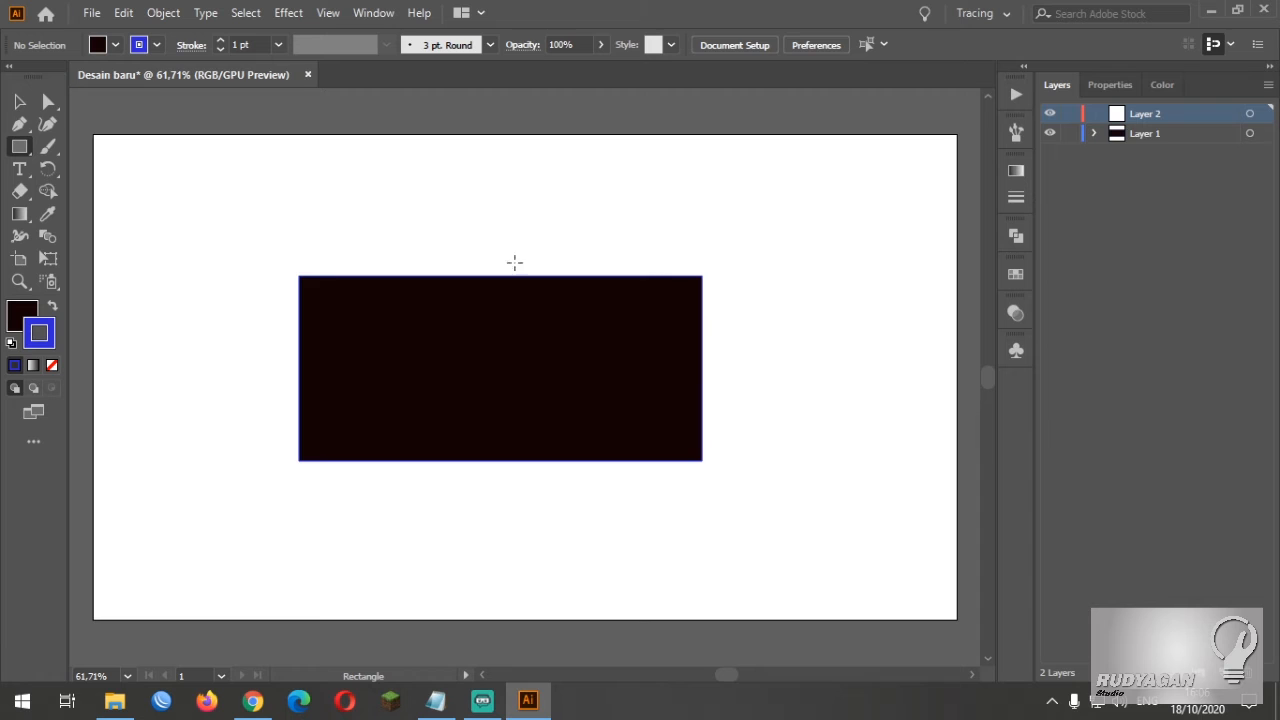
mouse_move(537, 215)
left_mouse_down()
mouse_move(765, 370)
mouse_move(865, 352)
left_mouse_up()
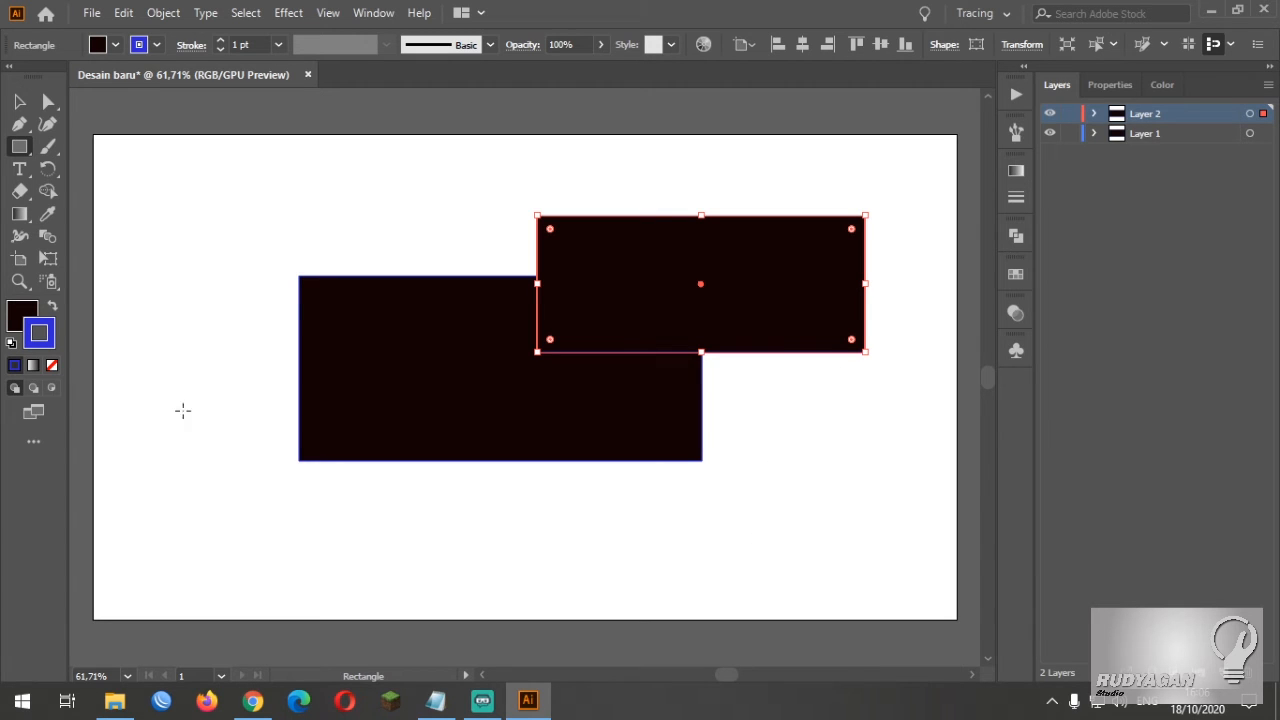
Swap the second rectangle's fill and stroke colours so the fill is blue, and deselect it
left_click(53, 307)
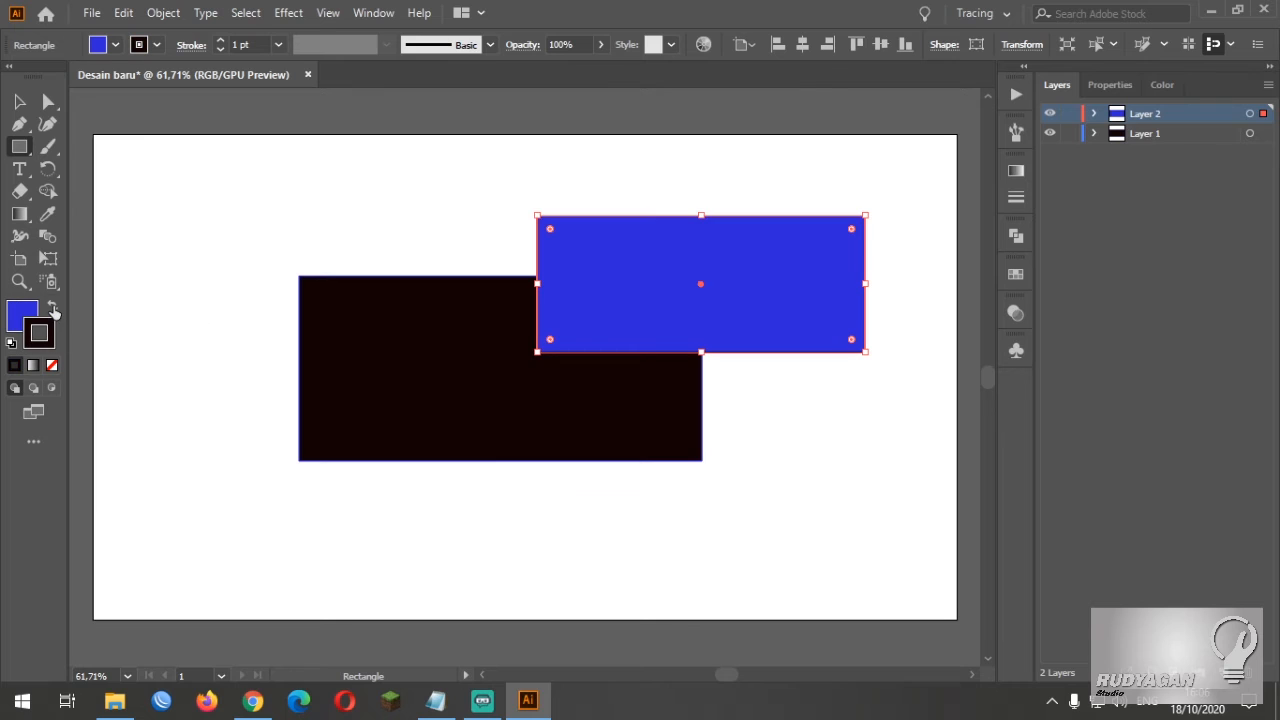
left_click(19, 101)
left_click(198, 227)
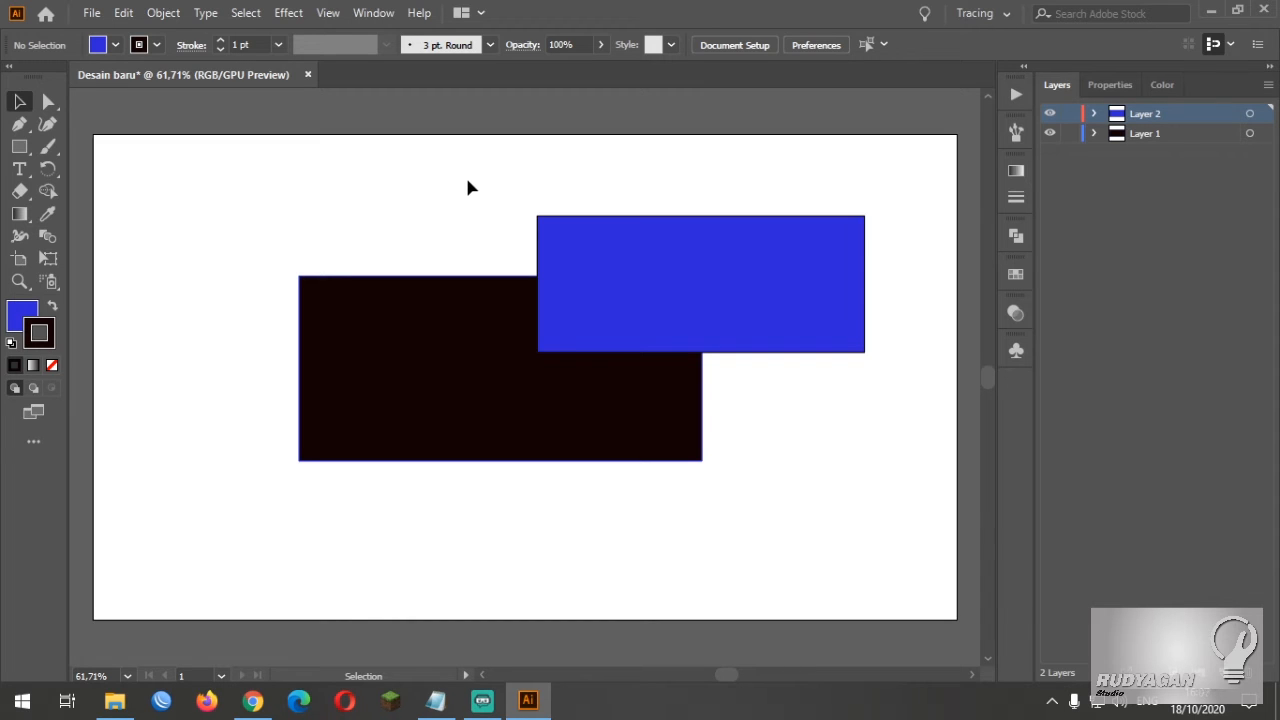
Move the blue rectangle over the black rectangle's upper-left corner and shift the black rectangle slightly up and to the right
left_click(723, 291)
left_click_drag(771, 302, 383, 293)
left_click(637, 365)
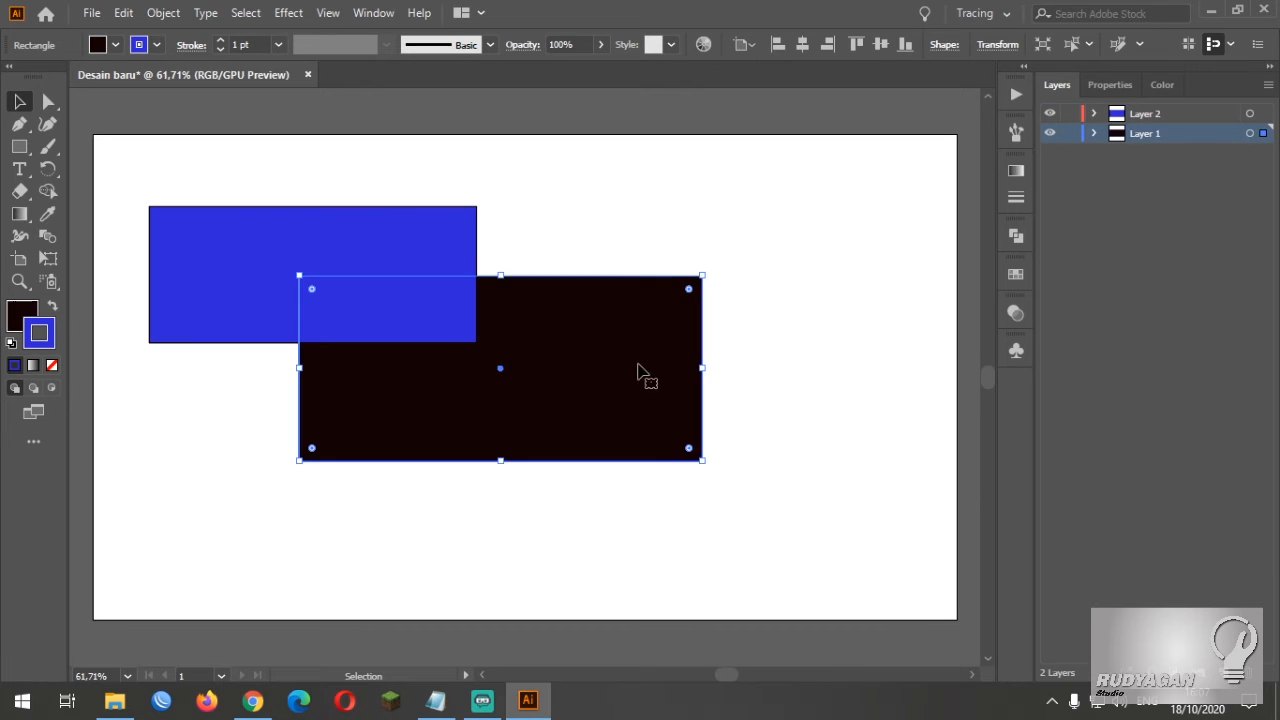
left_click_drag(612, 387, 650, 350)
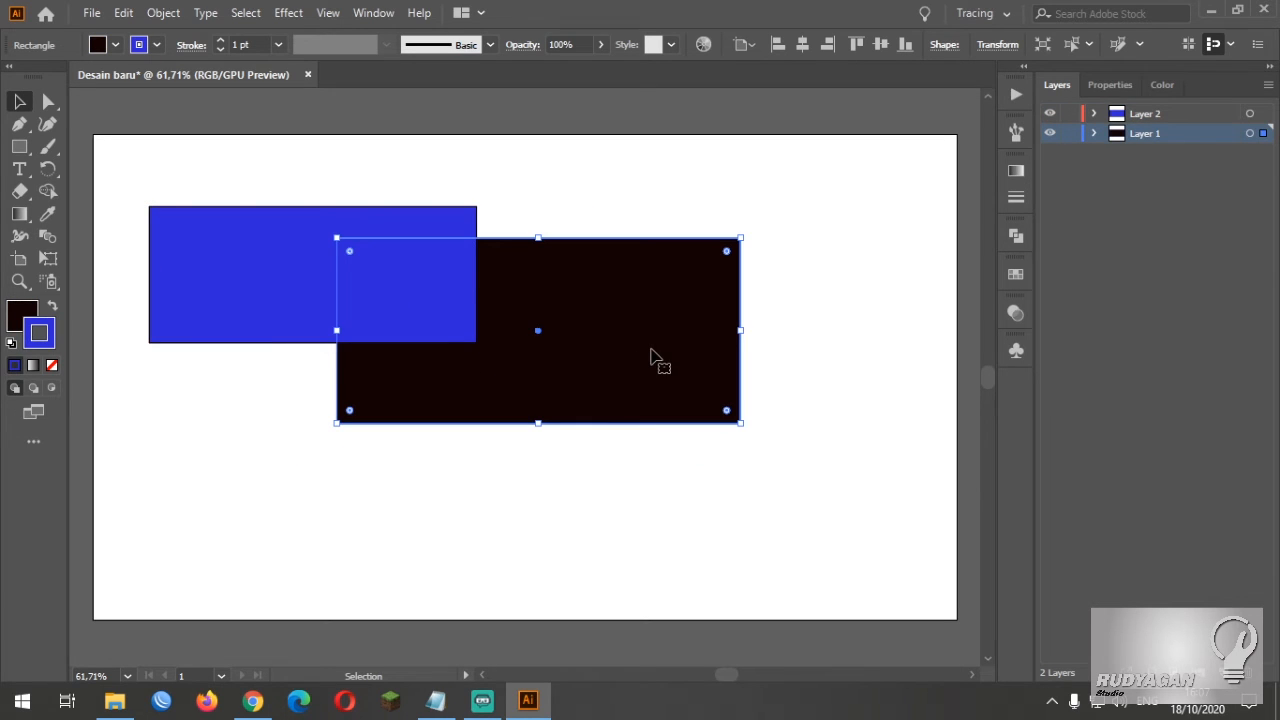
Move the black rectangle slightly down and right, and nudge the blue rectangle so it still overlaps the black one's upper-left corner
left_click(711, 177)
left_click(655, 346)
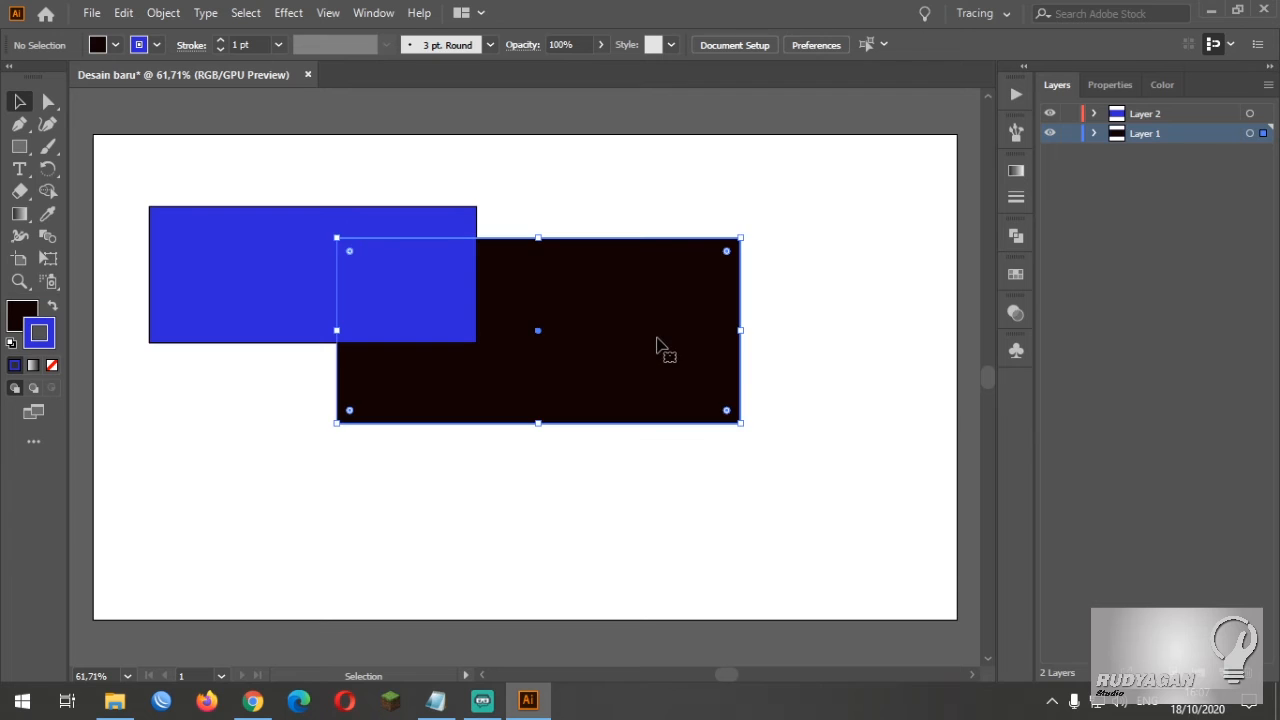
left_click_drag(655, 373, 658, 404)
left_click(256, 264)
left_click_drag(250, 290, 288, 326)
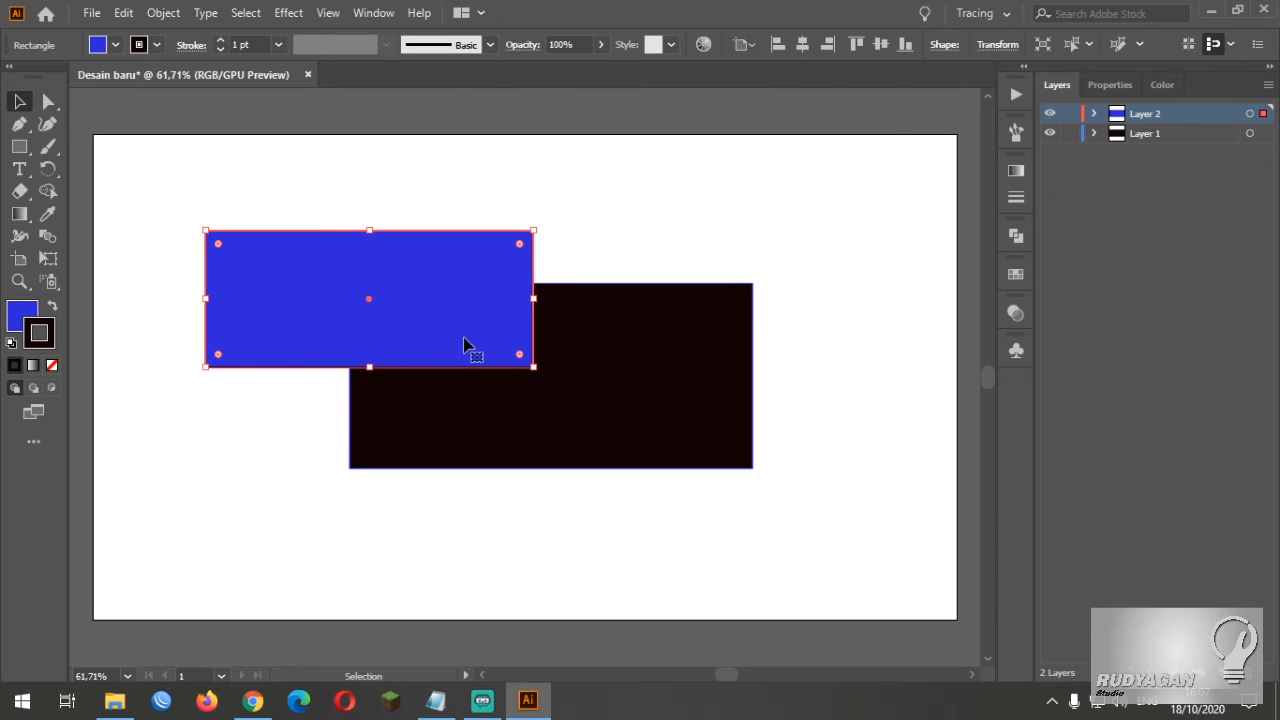
left_click_drag(460, 325, 434, 313)
Select the black and blue rectangles alternately to compare which layer each one belongs to
left_click(585, 265)
left_click(603, 309)
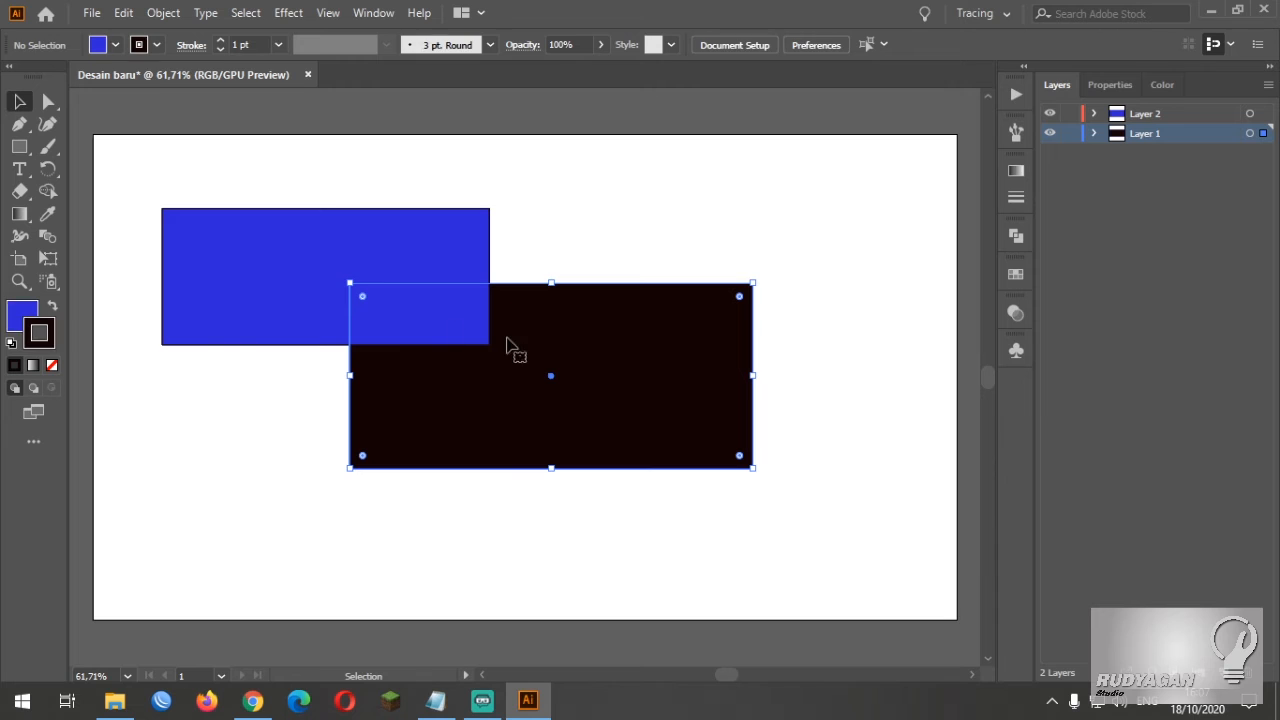
left_click(378, 245)
left_click(561, 385)
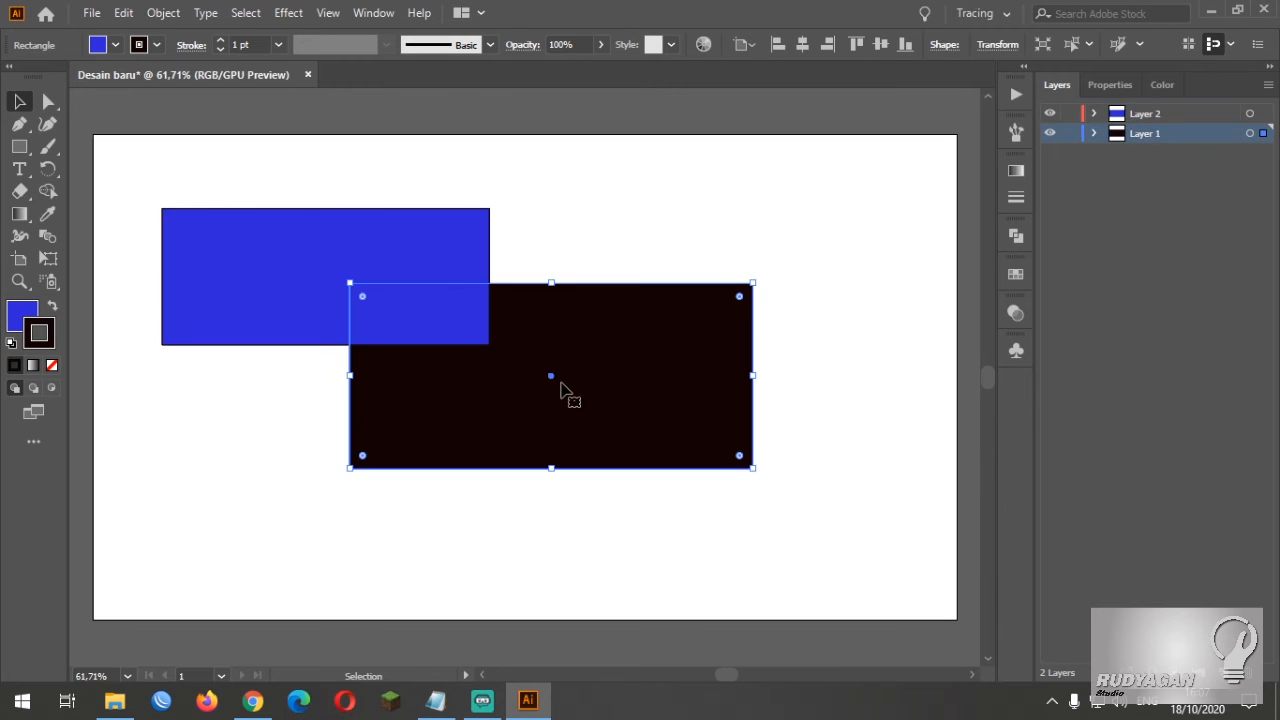
left_click(306, 292)
left_click(569, 366)
left_click(407, 252)
left_click(586, 336)
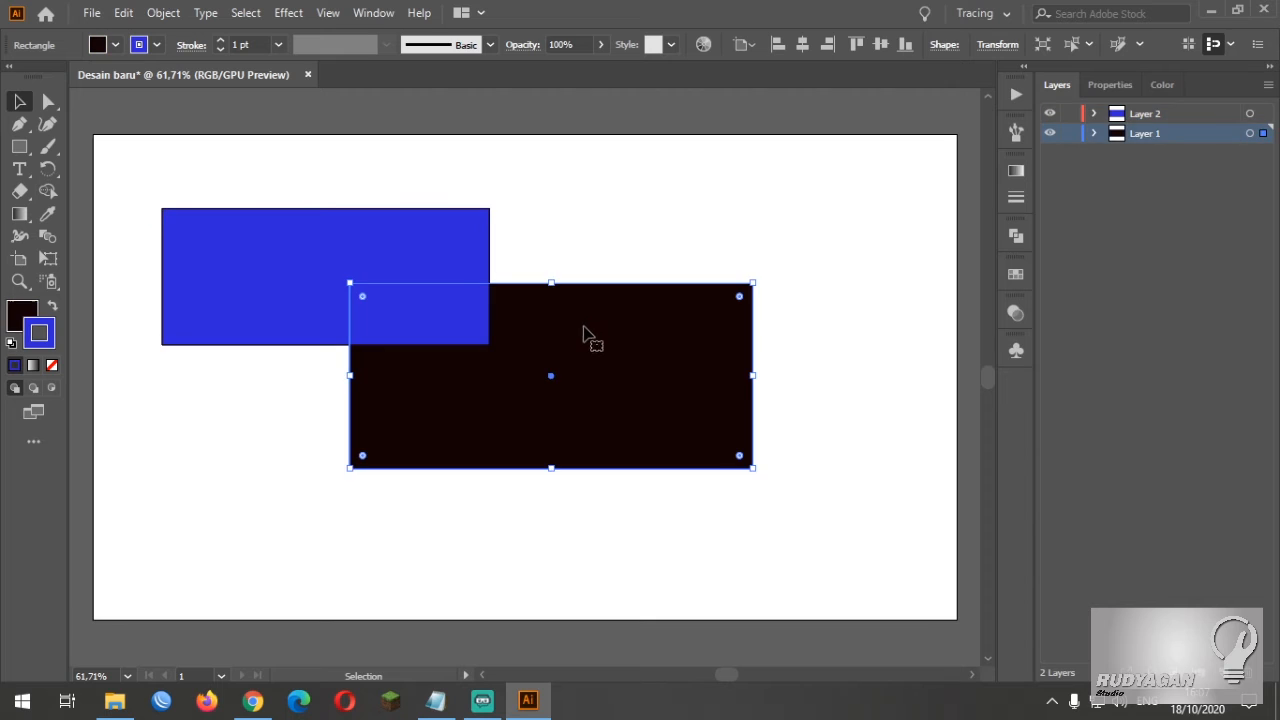
left_click(392, 250)
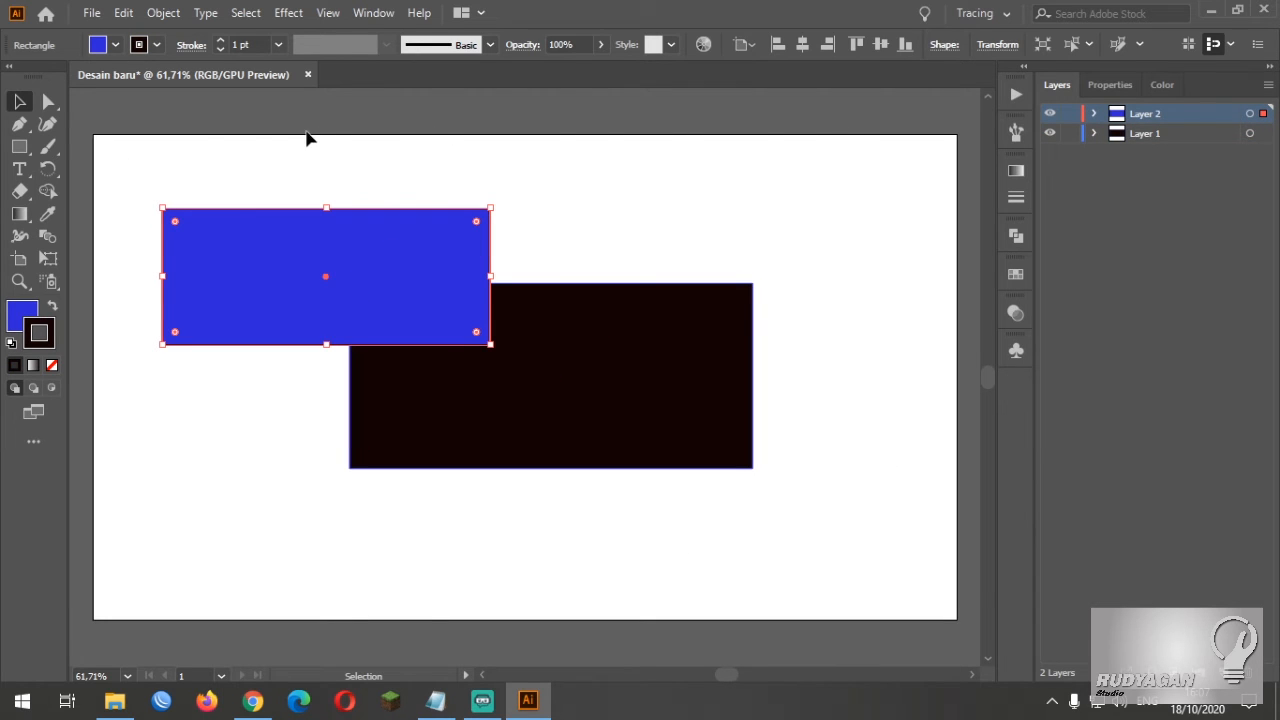
Move the blue rectangle horizontally to the right so it covers more of the black rectangle's upper part
left_click(627, 196)
left_click(397, 266)
left_click_drag(397, 266, 498, 269)
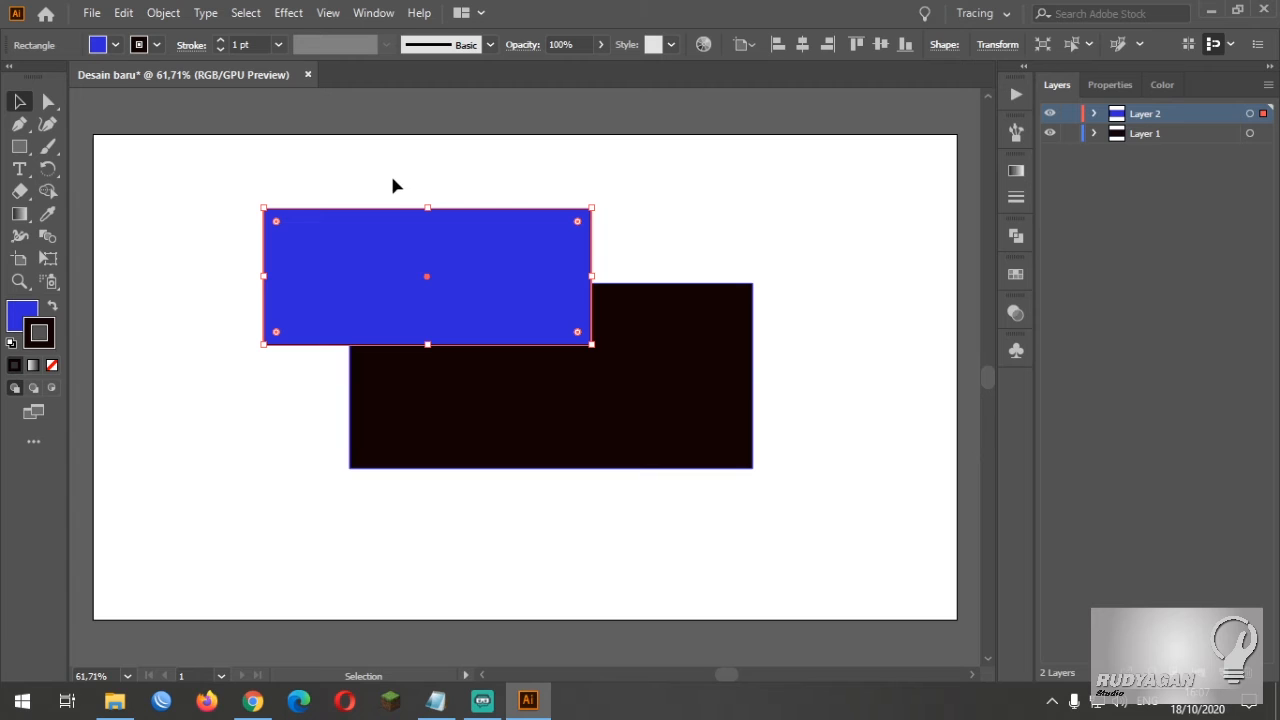
left_click(92, 14)
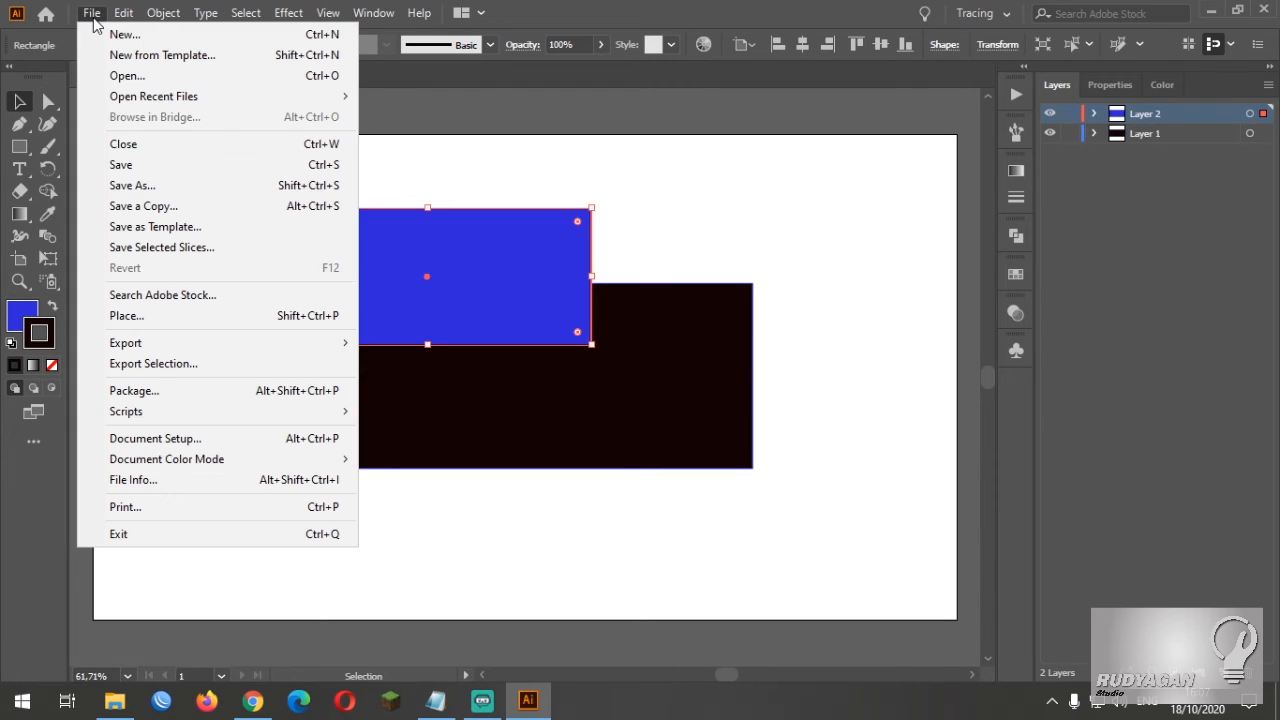
left_click(162, 168)
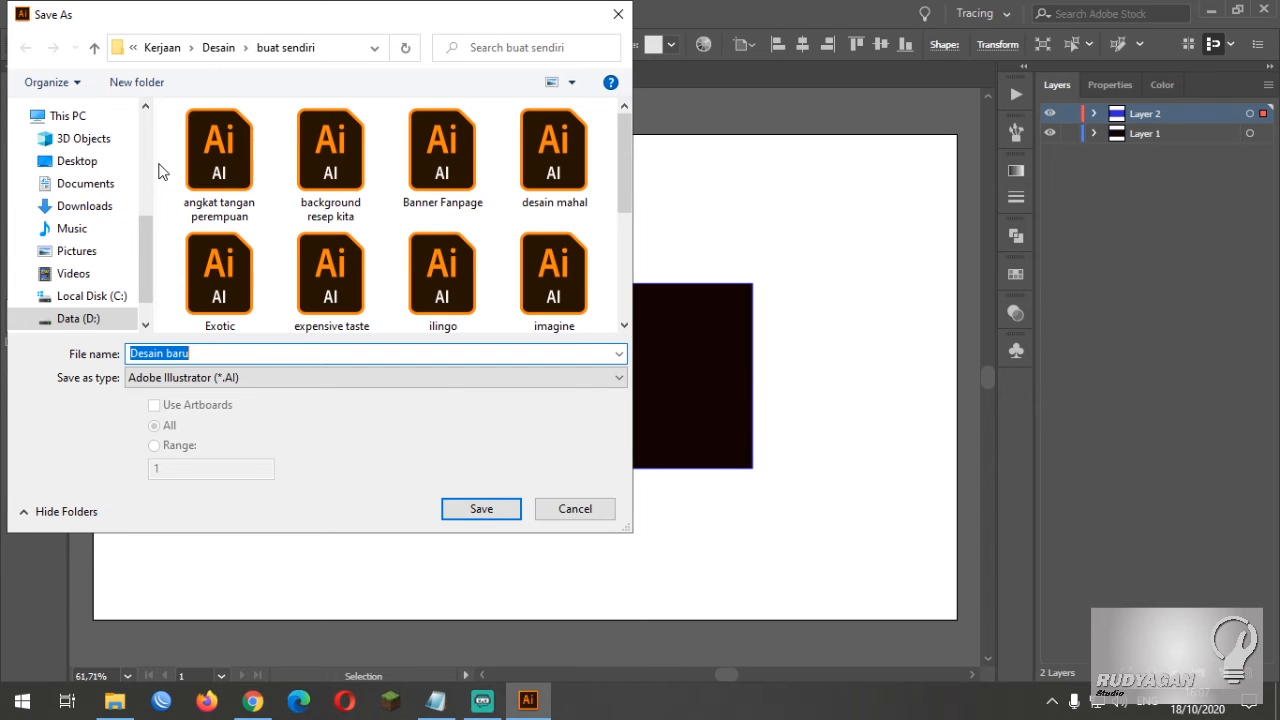
left_click(92, 166)
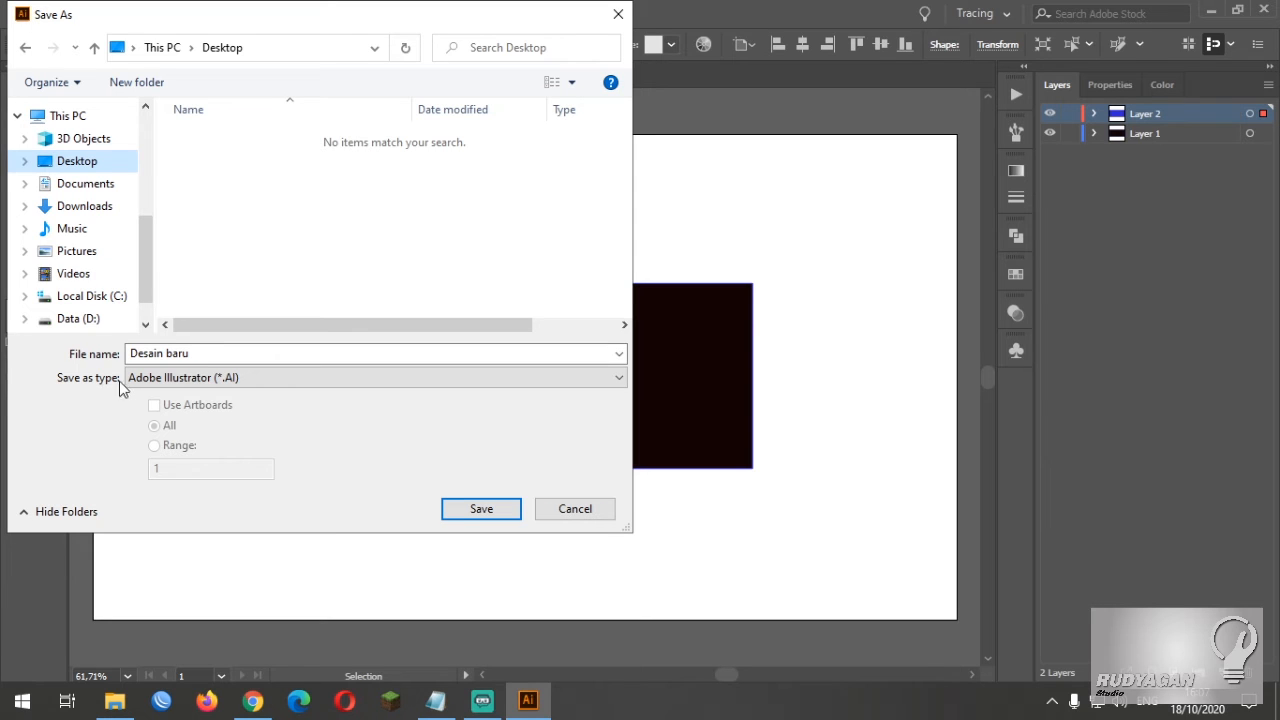
left_click(303, 379)
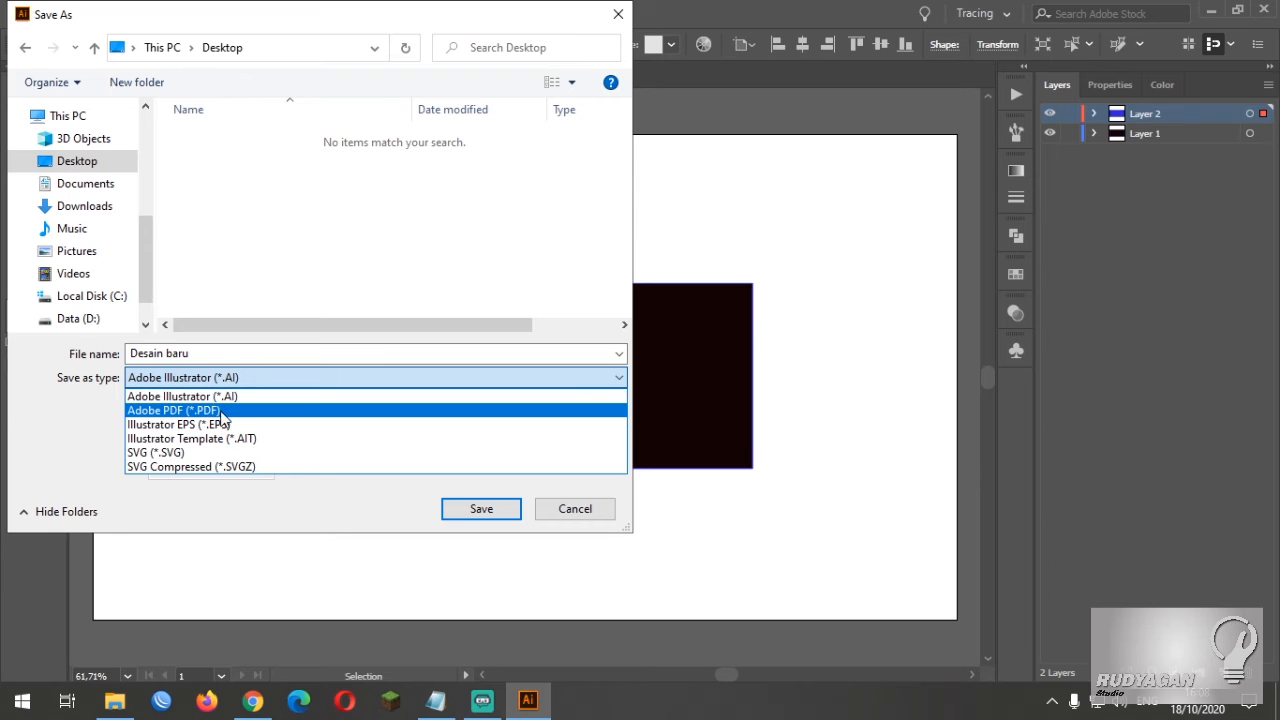
left_click(284, 501)
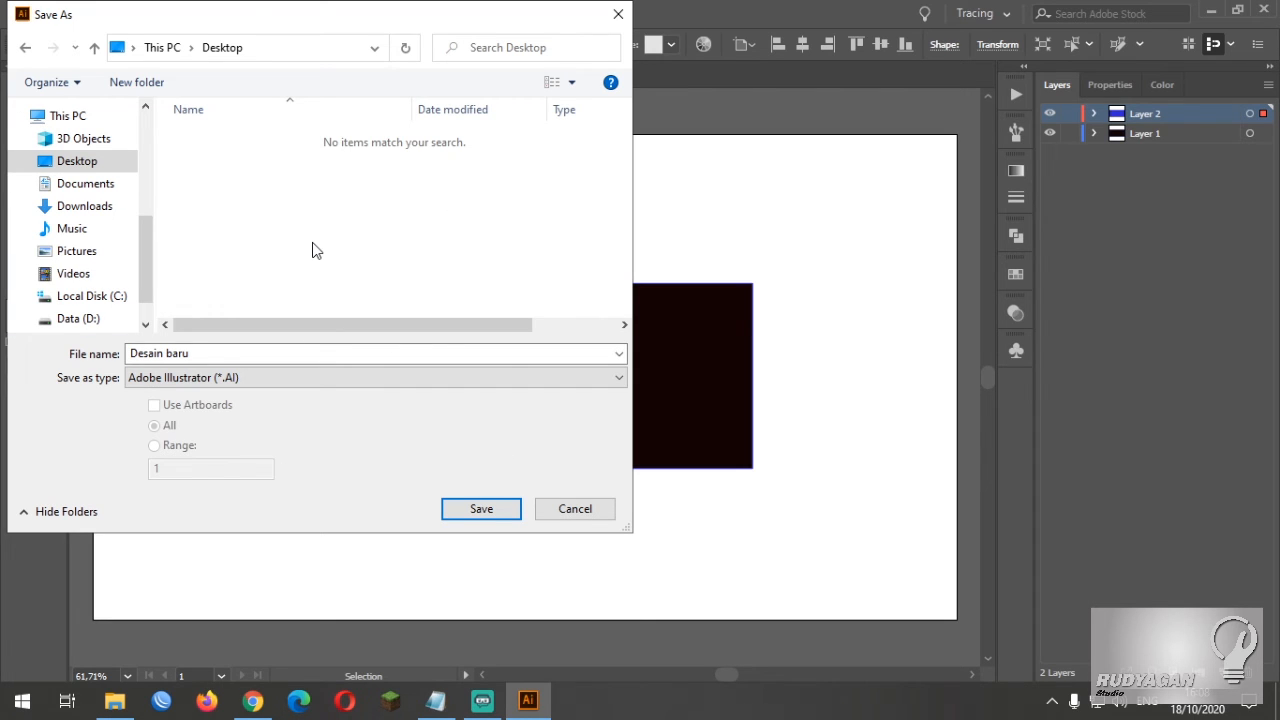
left_click_drag(336, 18, 565, 50)
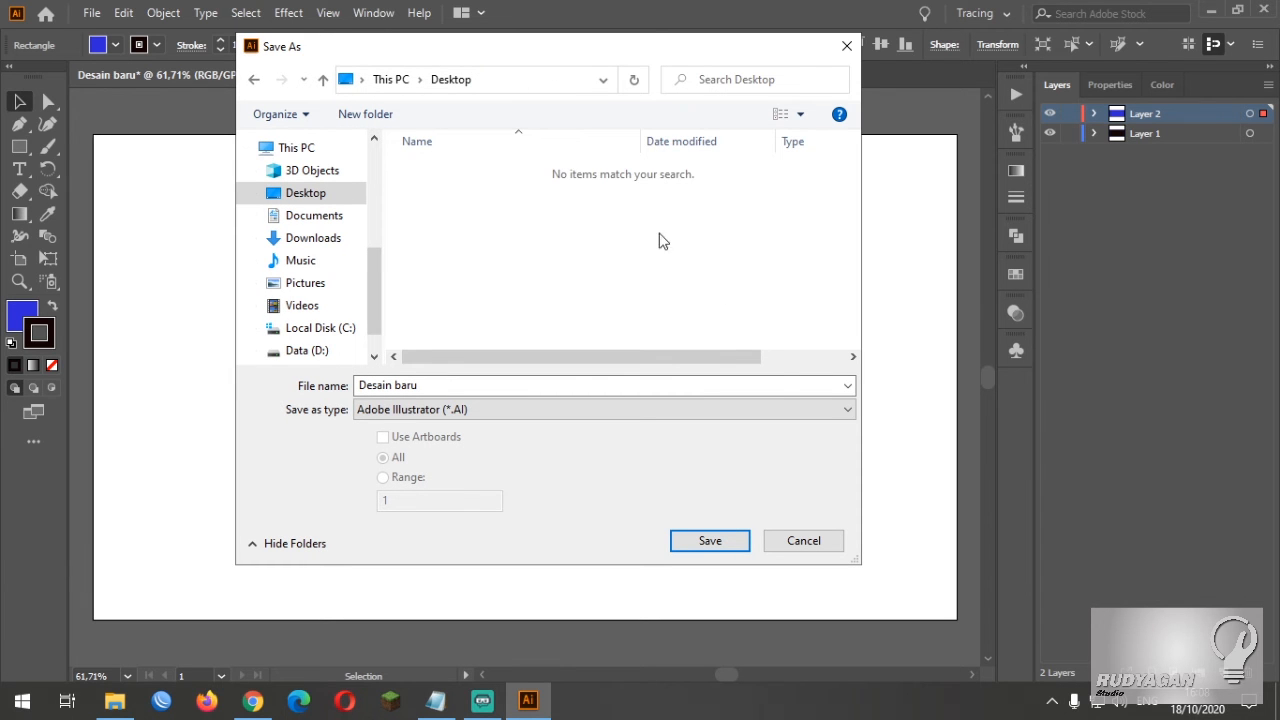
left_click(812, 546)
Save the document to the Desktop as the Adobe Illustrator file "Desain baru" in Illustrator 2020 version, and deselect the blue rectangle
left_click(91, 13)
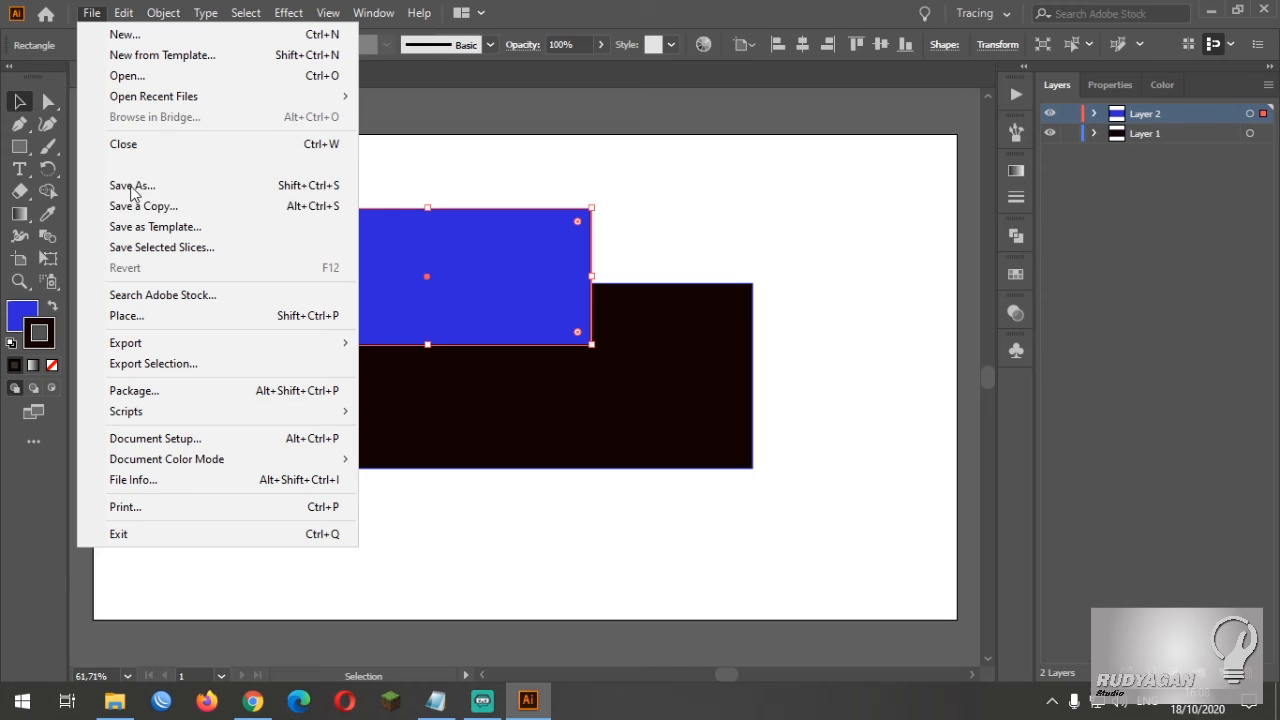
left_click(132, 166)
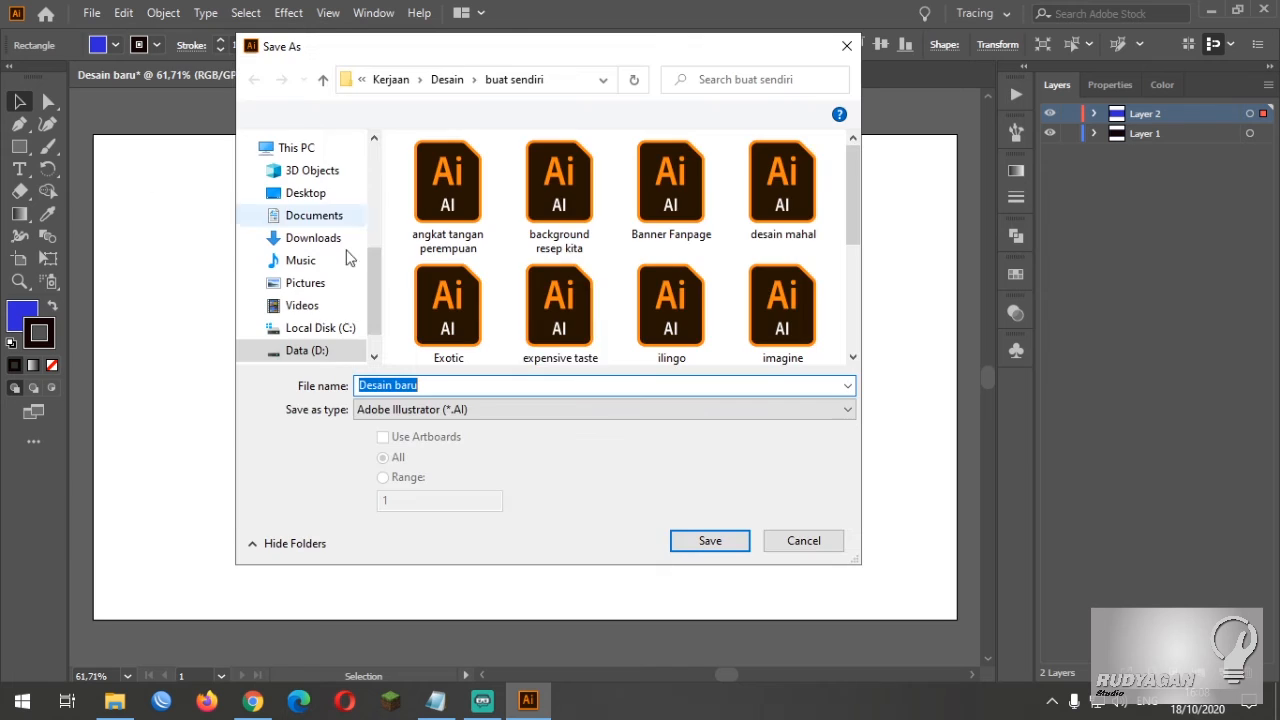
left_click(329, 194)
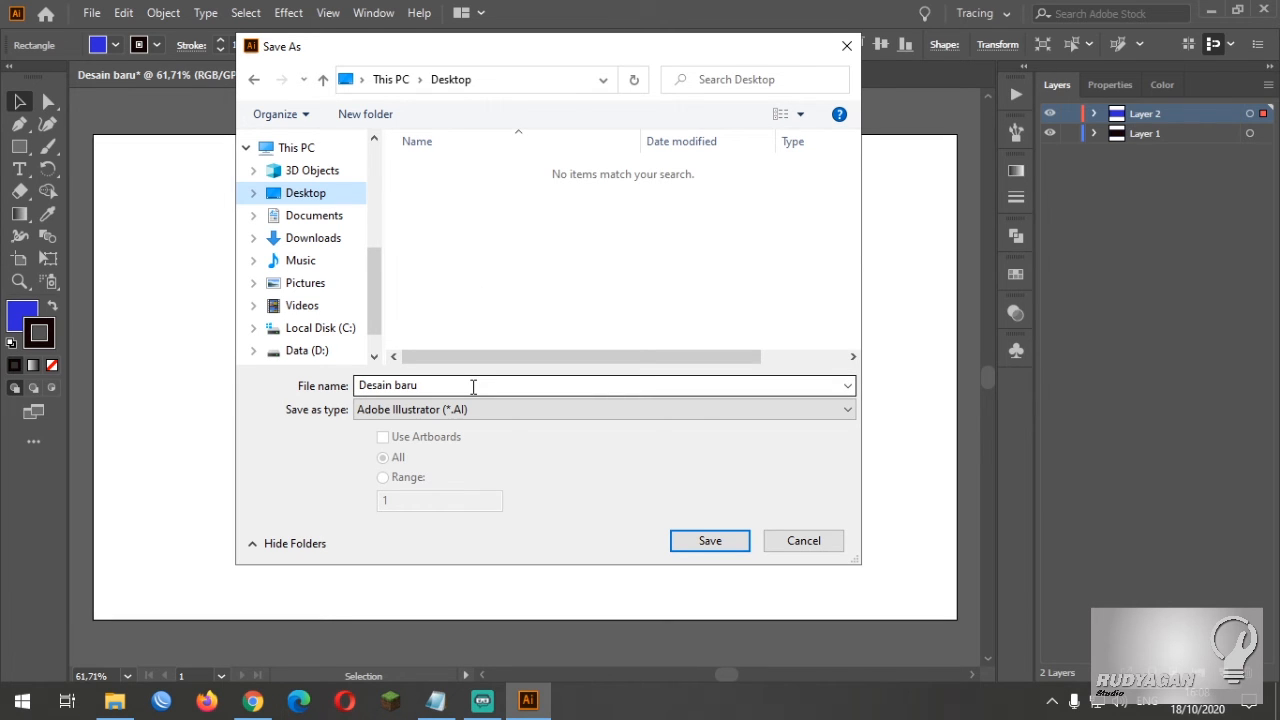
left_click(720, 541)
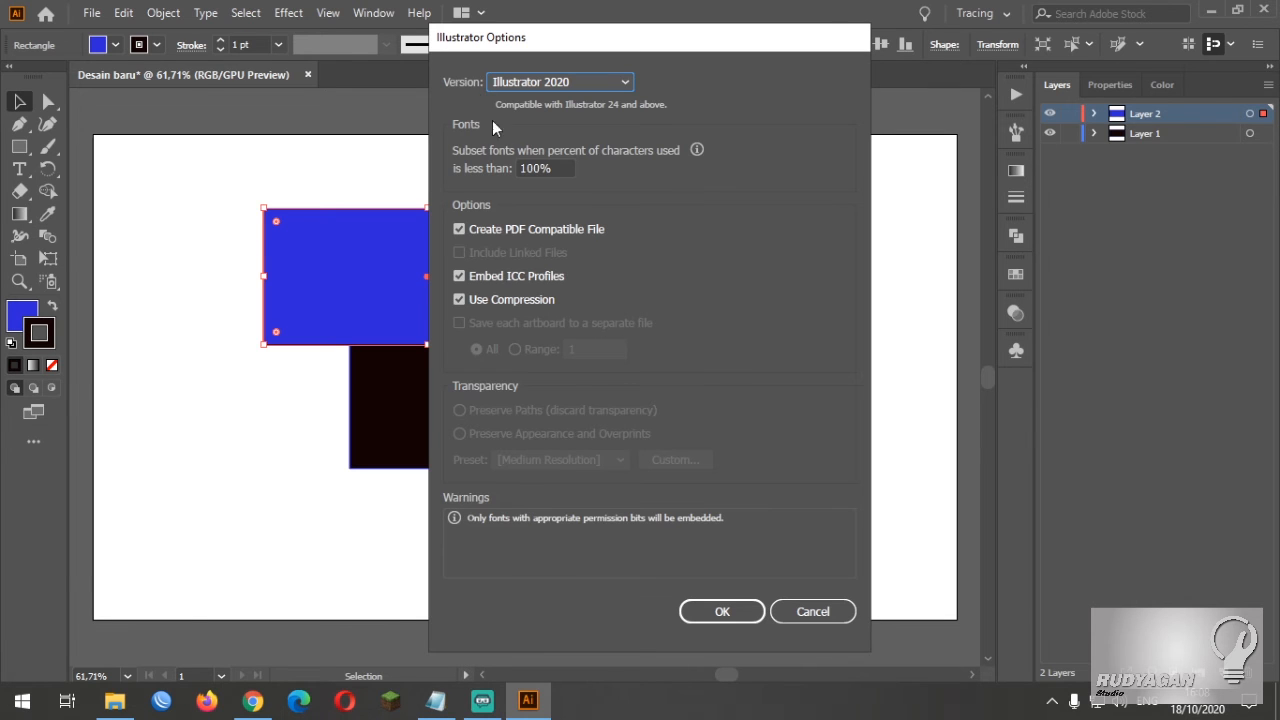
left_click(621, 84)
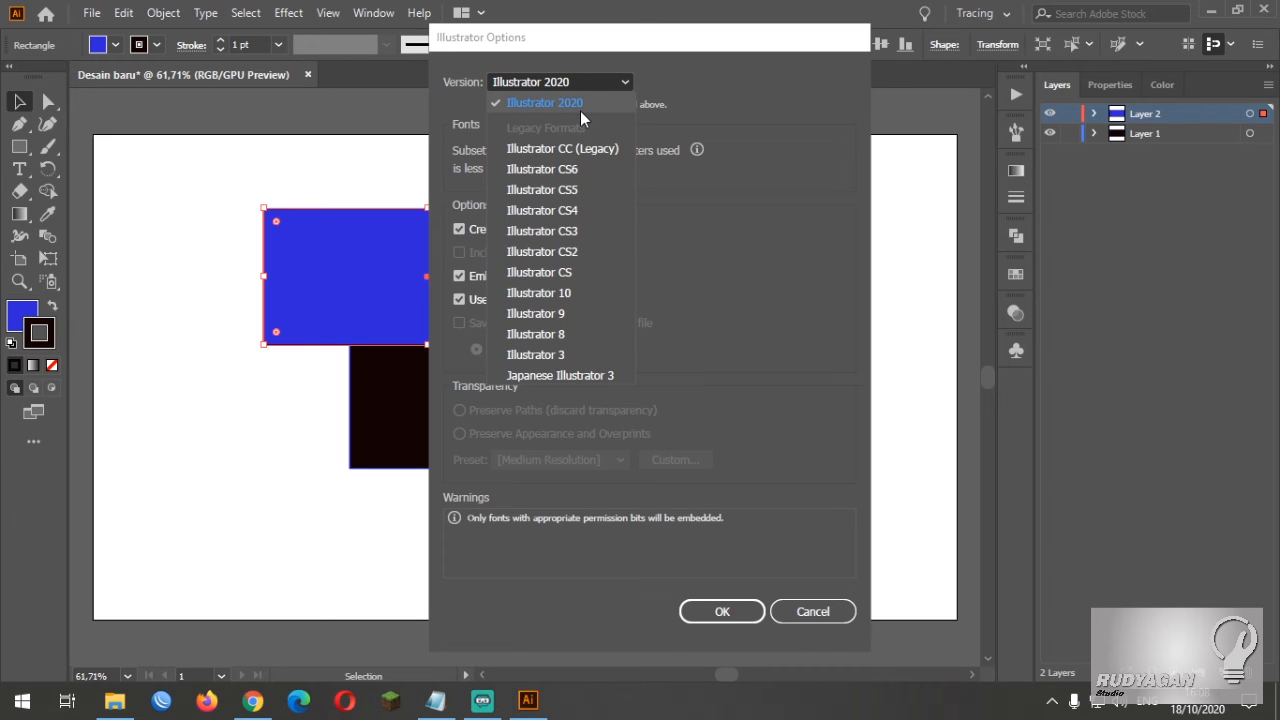
left_click(580, 111)
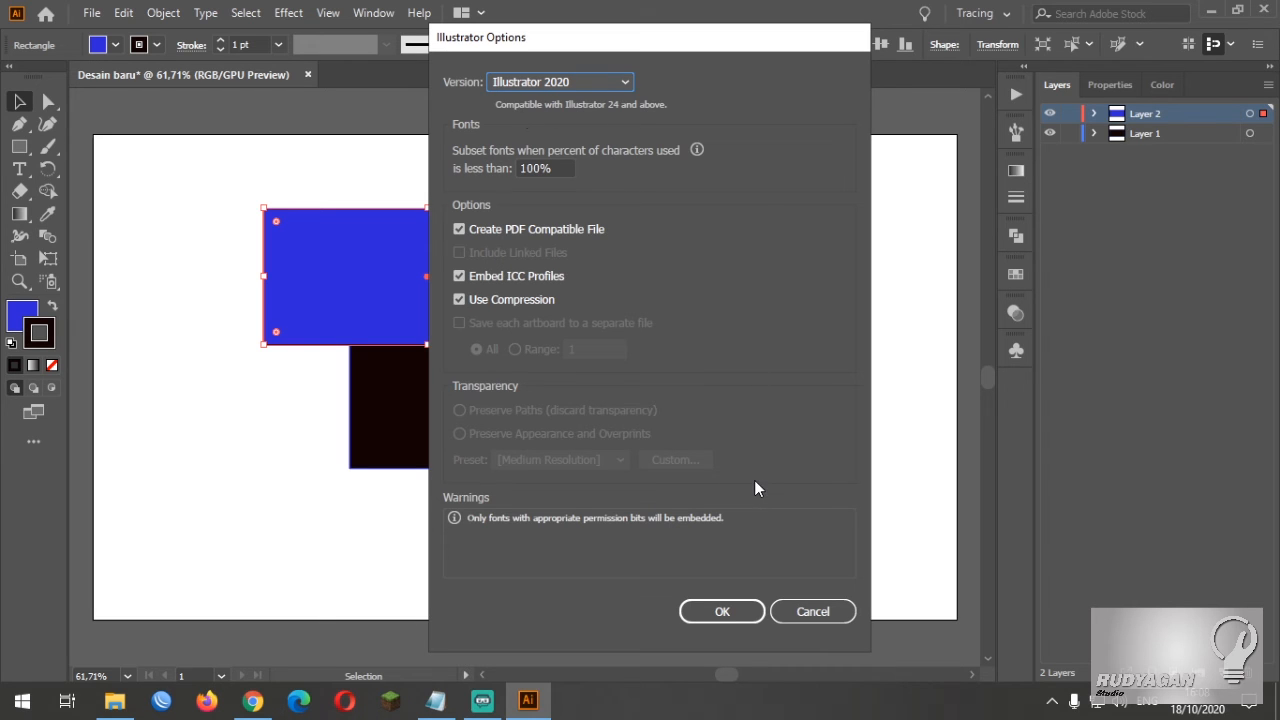
left_click(743, 613)
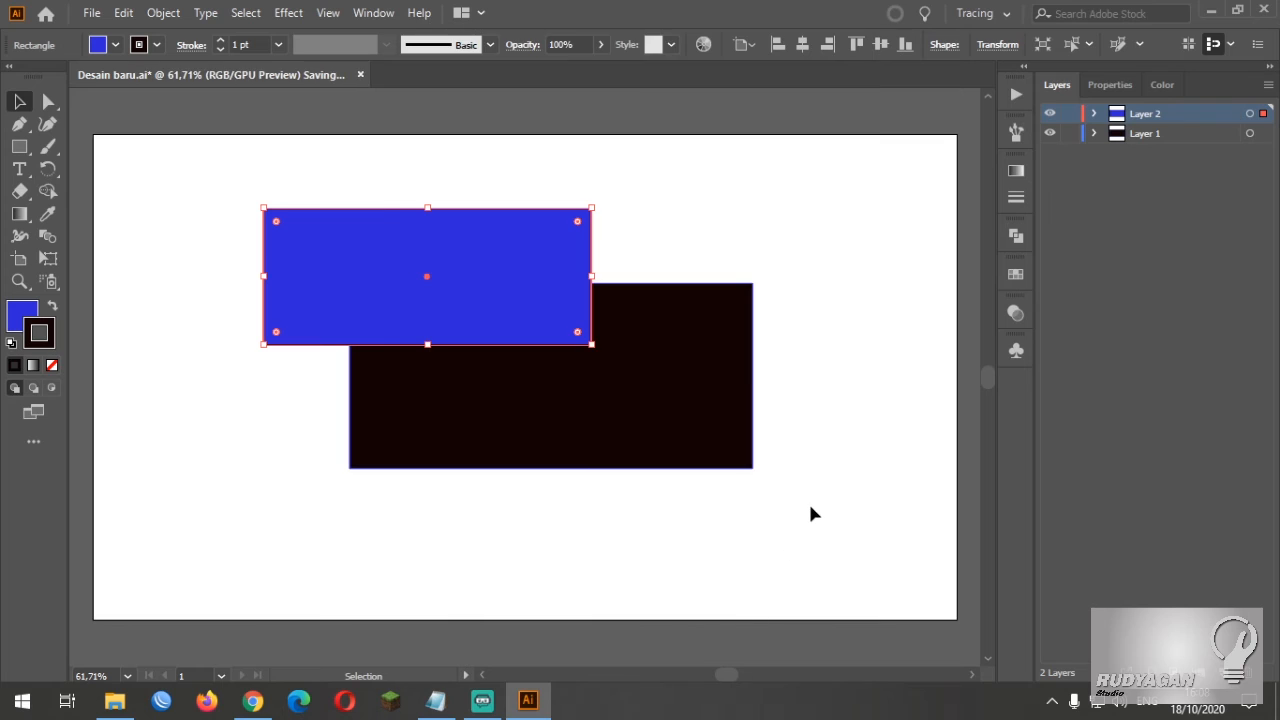
left_click(811, 507)
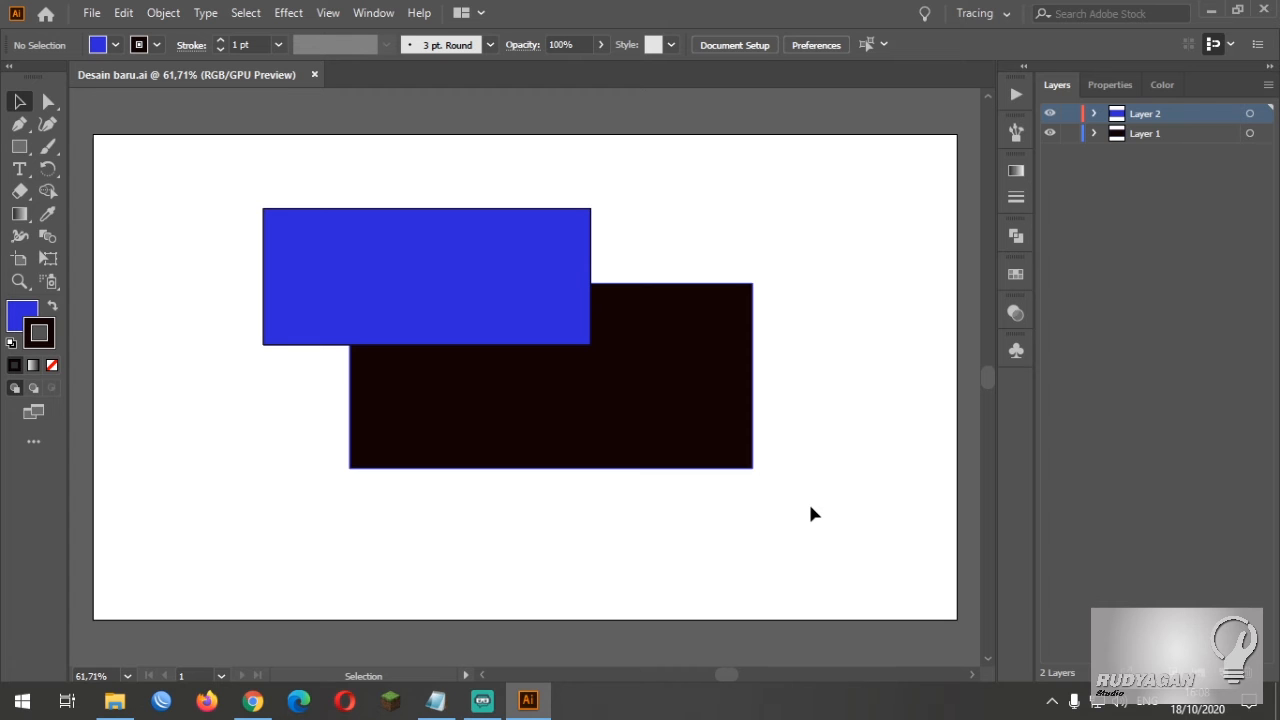
Switch to the Windows desktop and open the saved "Desain baru" file from there
left_click(1210, 11)
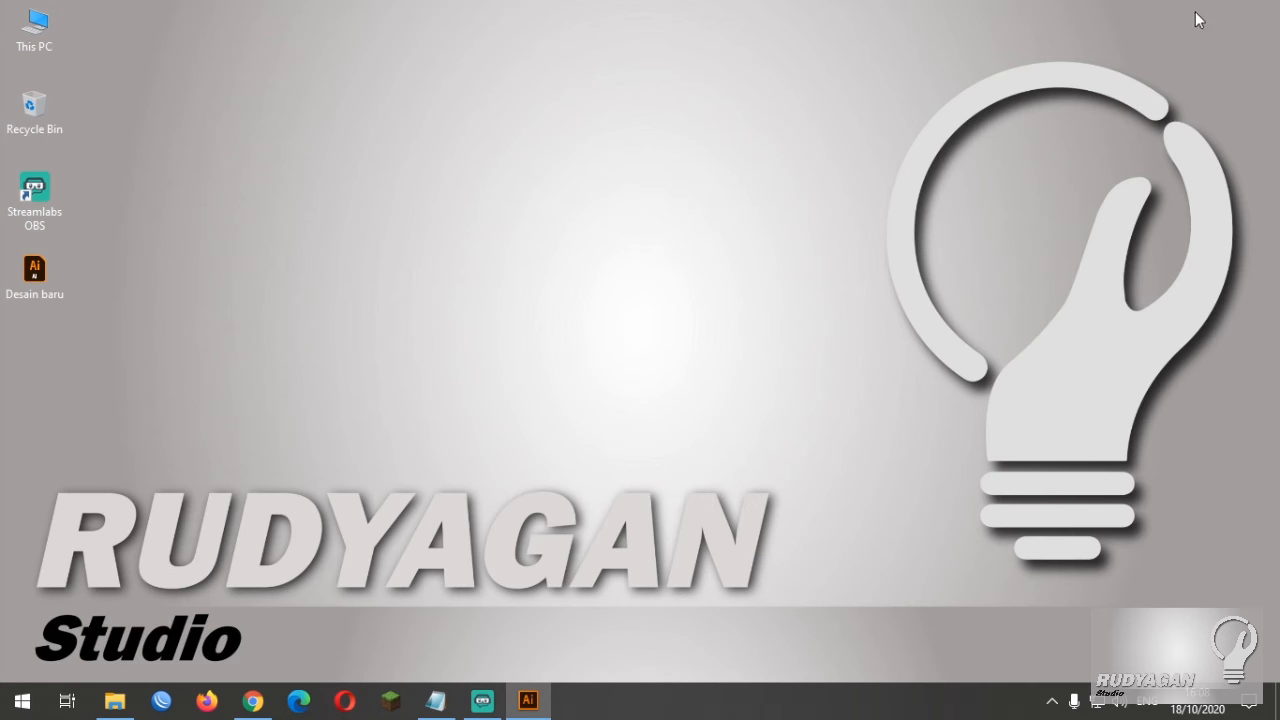
left_click(32, 278)
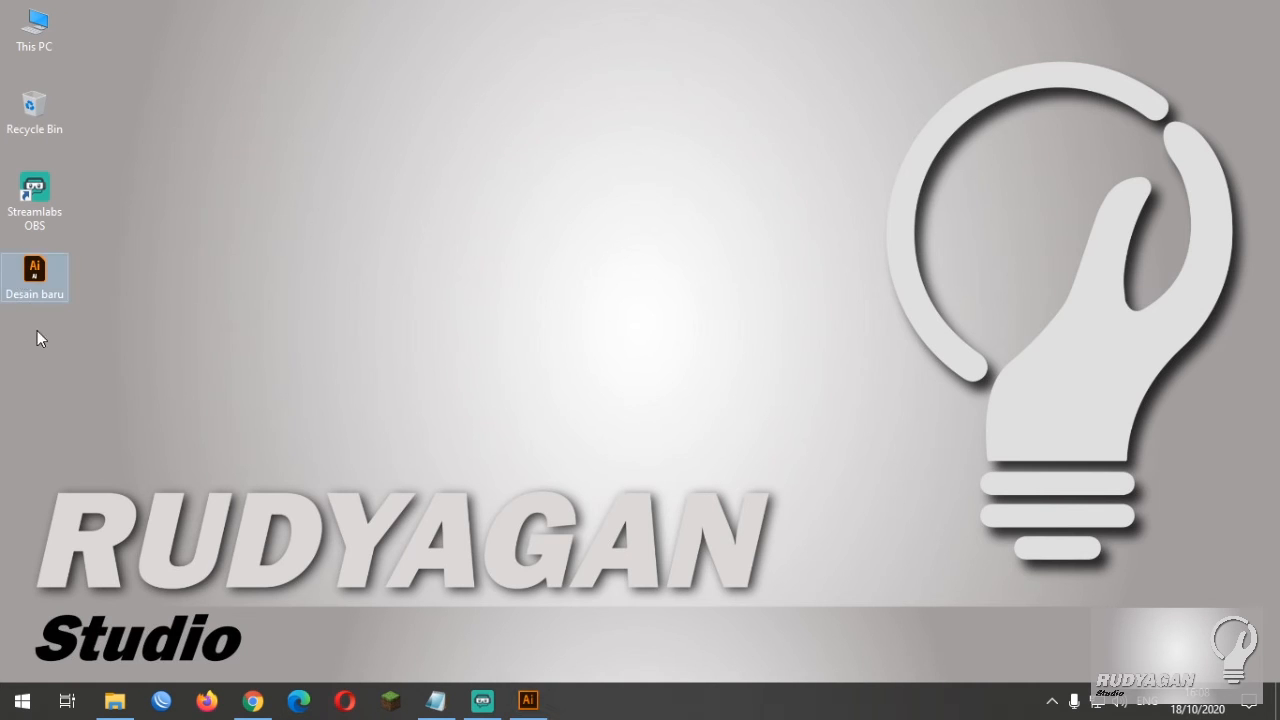
double_click(32, 278)
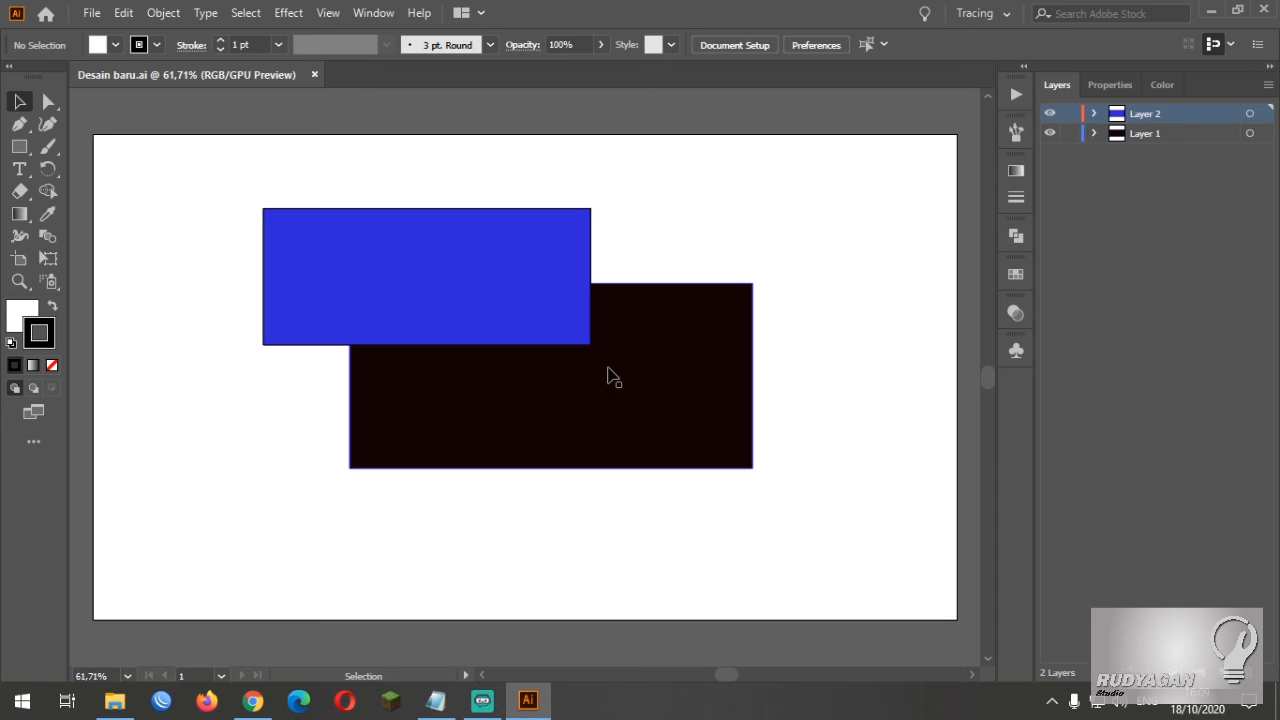
Start exporting the artwork to the Desktop in JPEG format under the name "Desain baru"
left_click(94, 16)
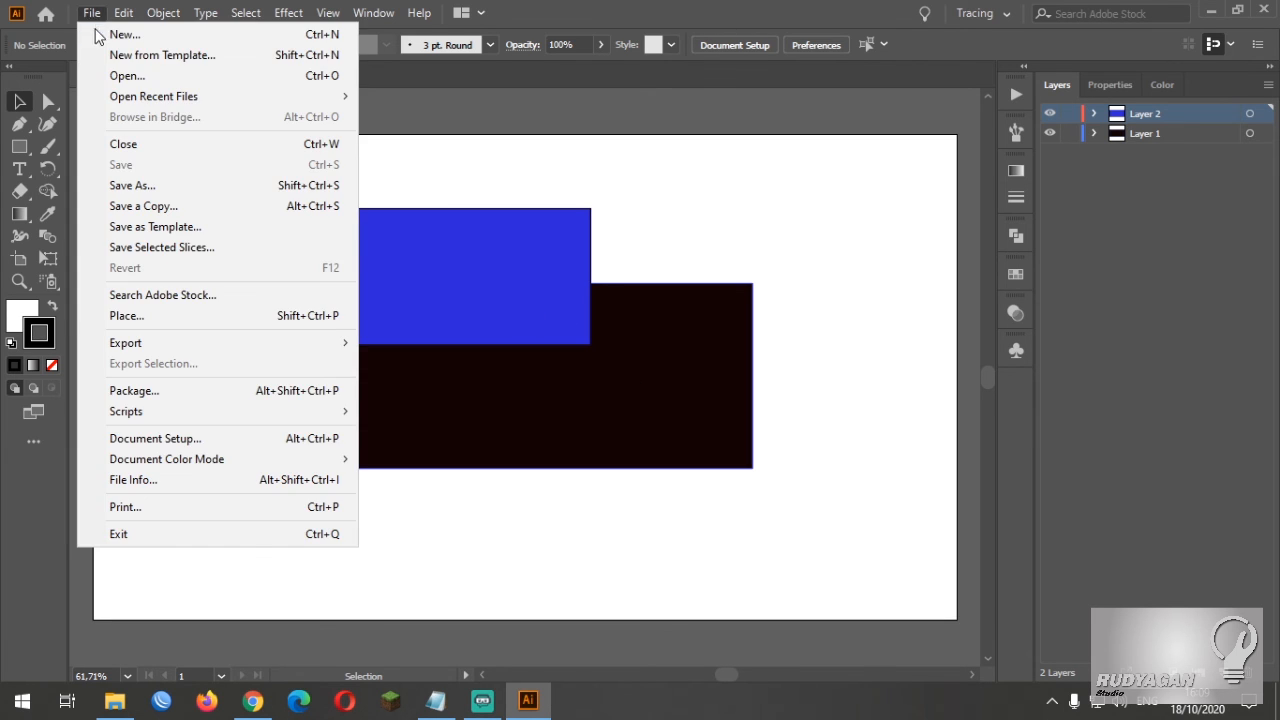
mouse_move(178, 344)
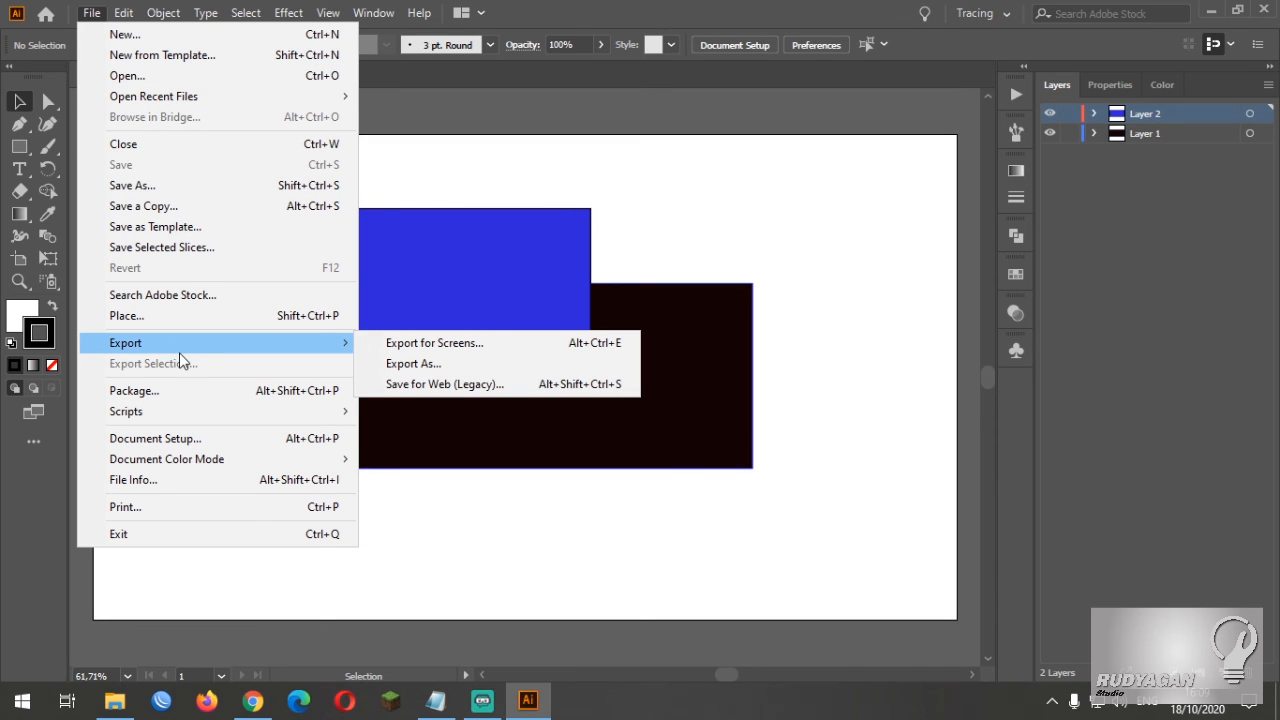
left_click(469, 374)
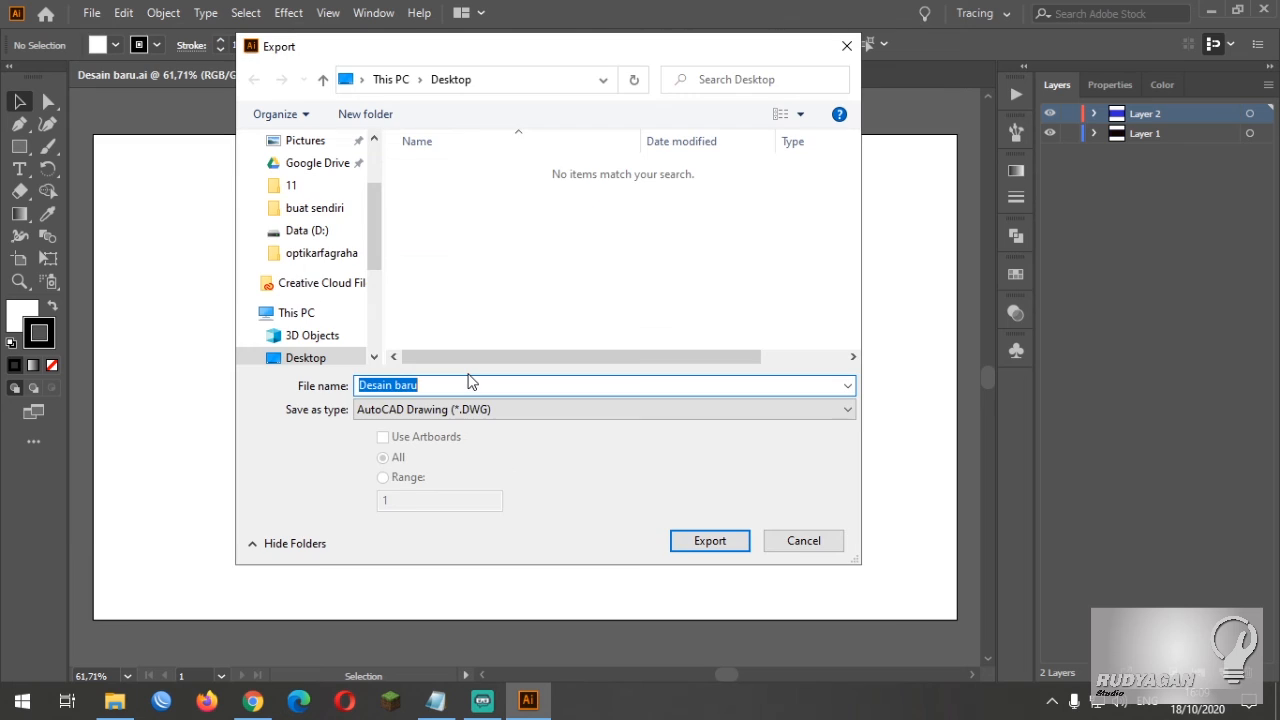
left_click(585, 411)
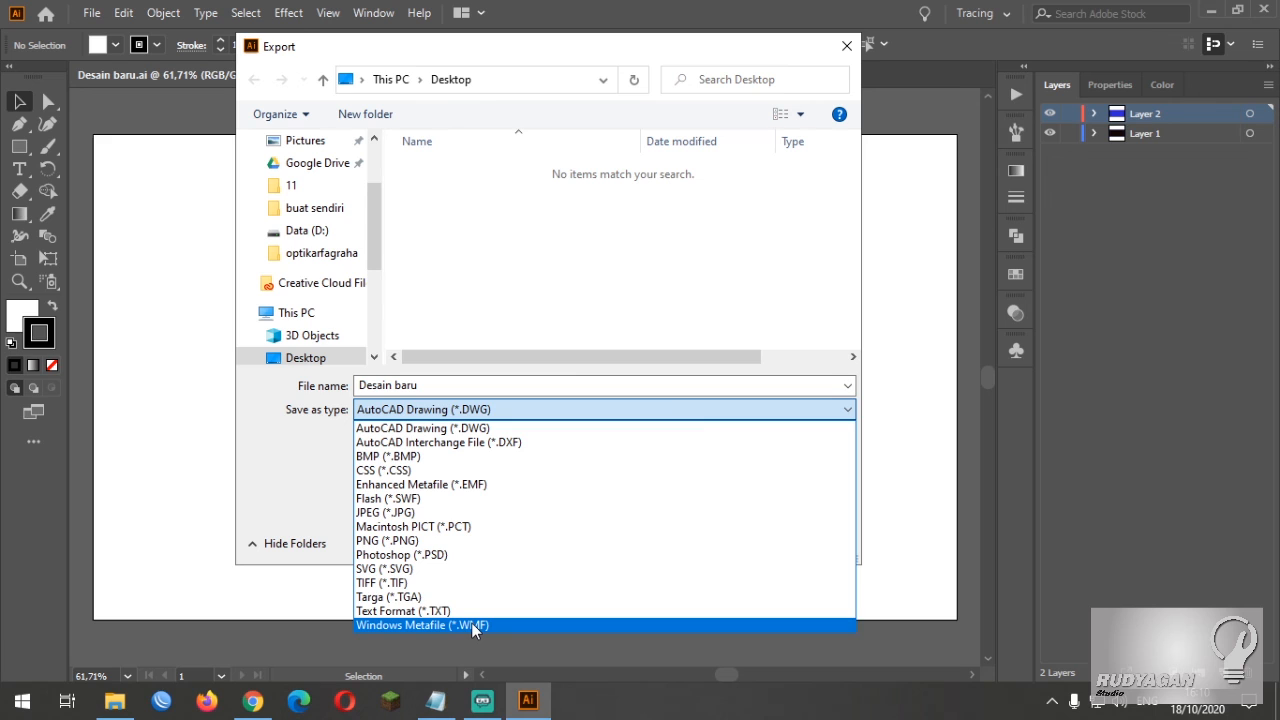
left_click(453, 513)
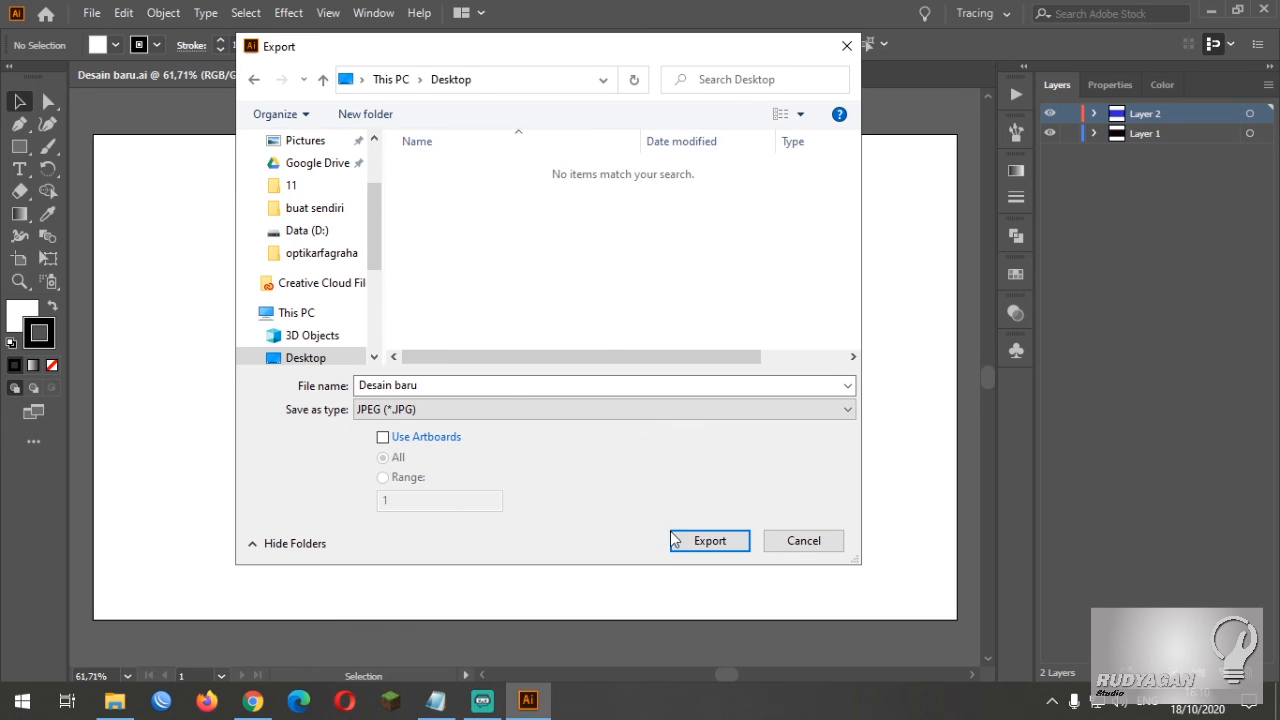
left_click(707, 545)
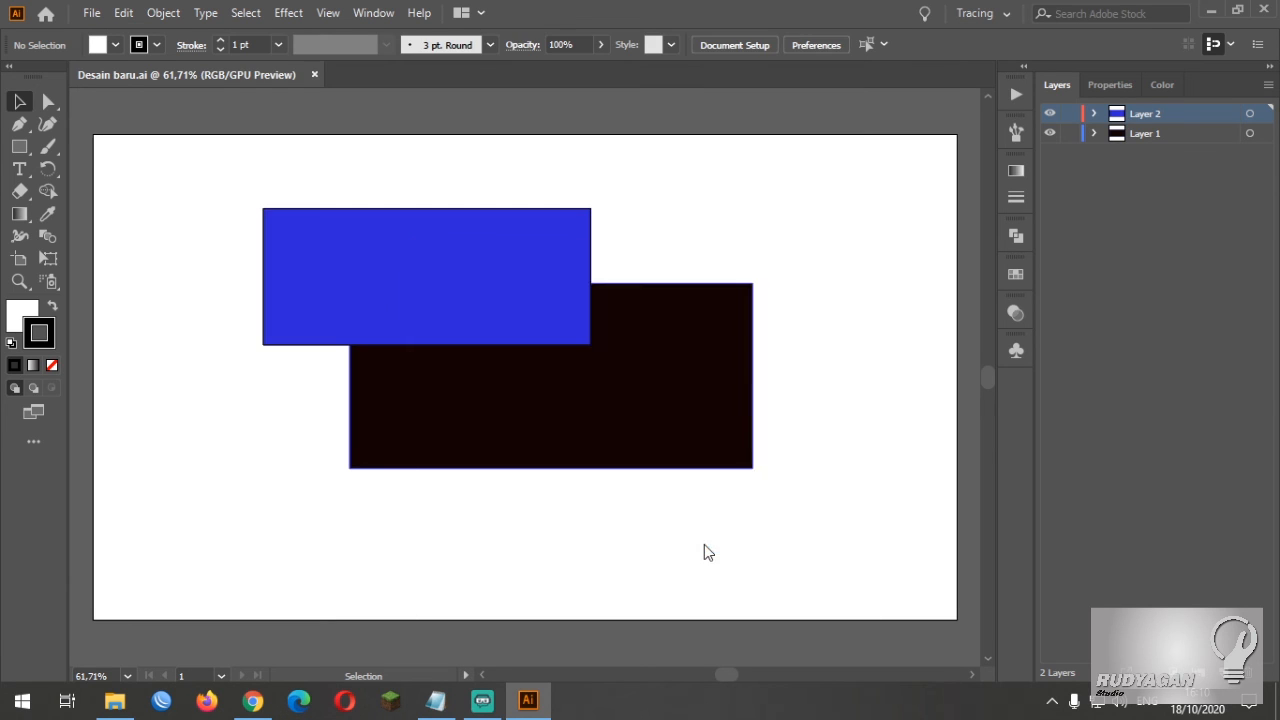
Examine the colour models offered for the JPEG export and keep RGB
left_click_drag(691, 257, 689, 159)
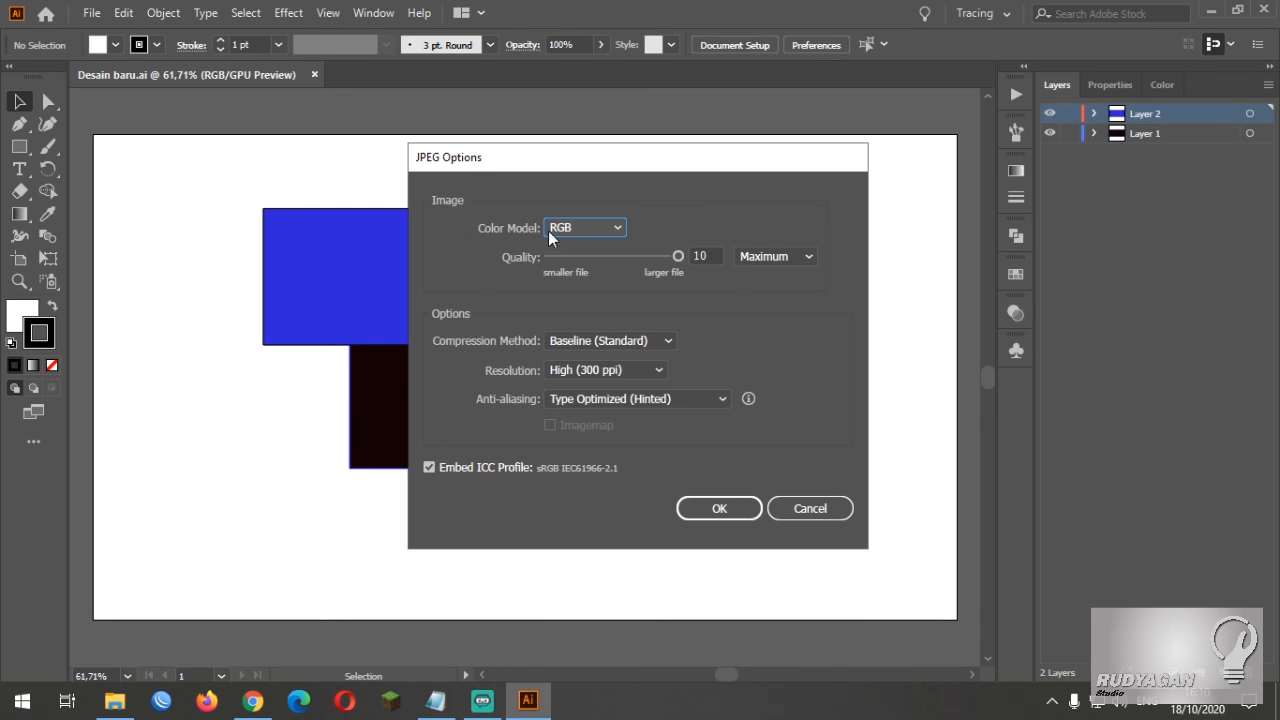
left_click(595, 229)
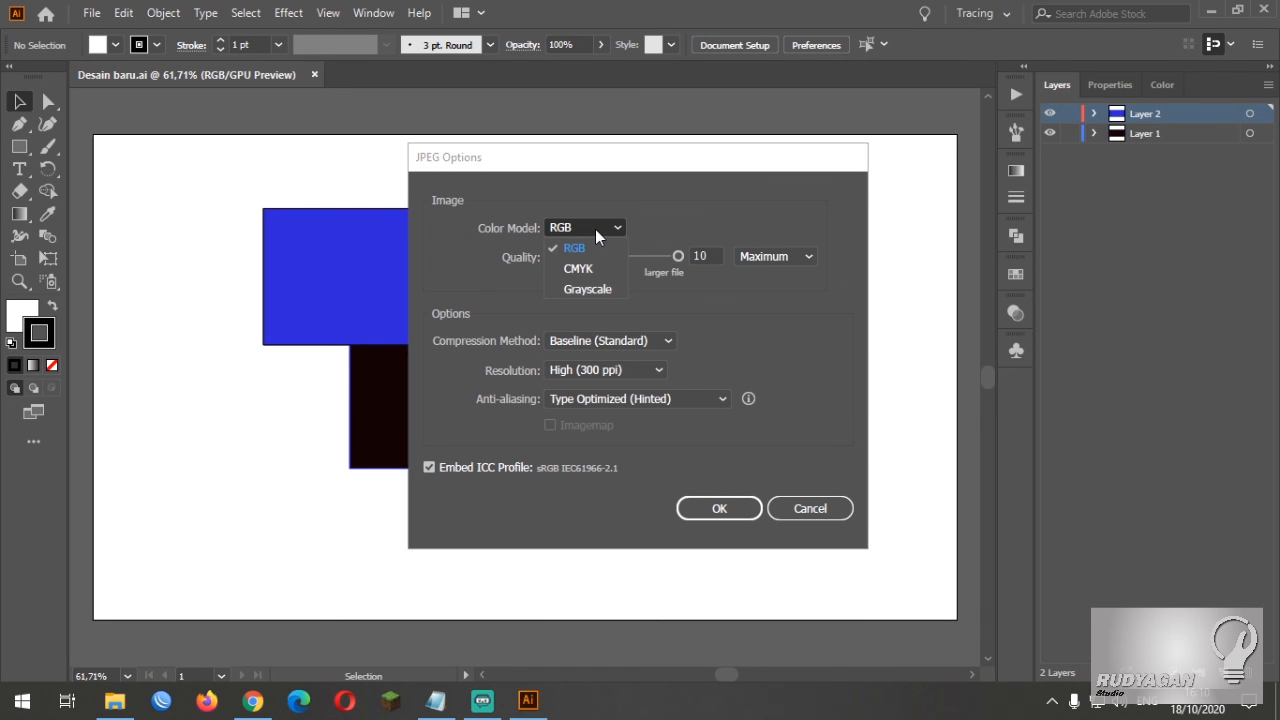
left_click(615, 233)
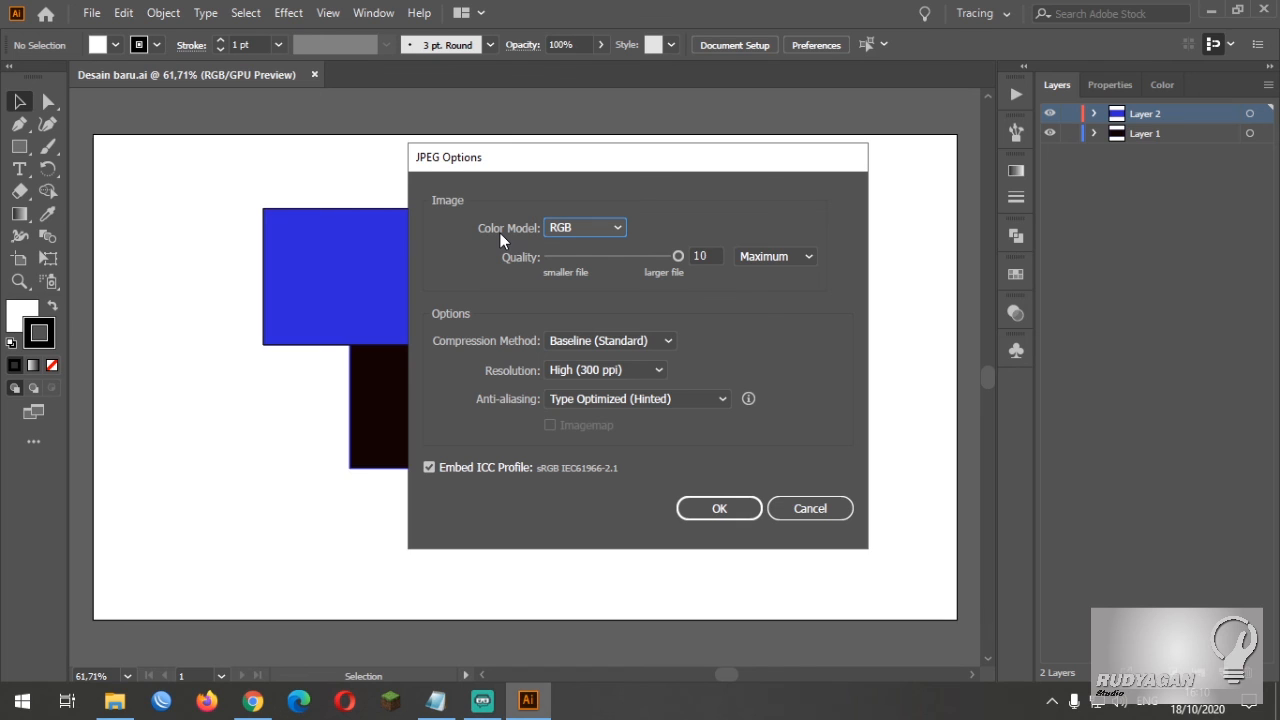
Recheck the colour models, keeping RGB, and try the Low, Medium and High quality presets for the JPEG export
left_click(617, 229)
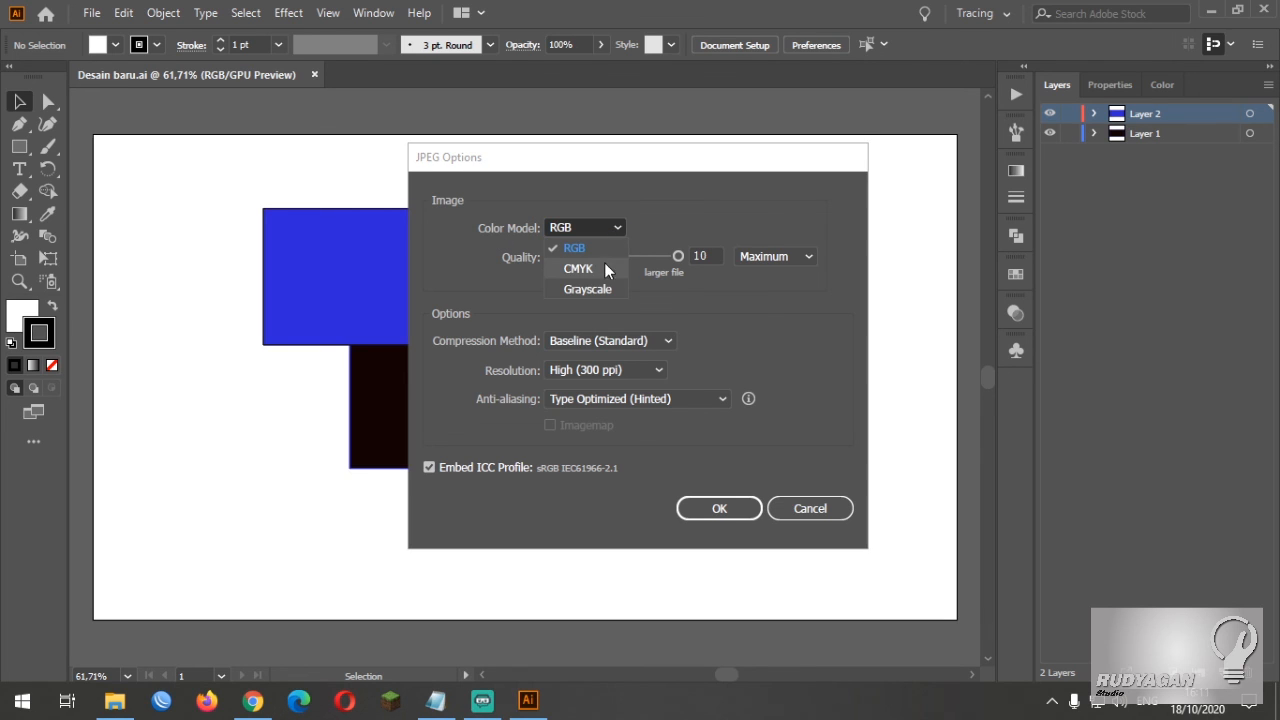
left_click(547, 252)
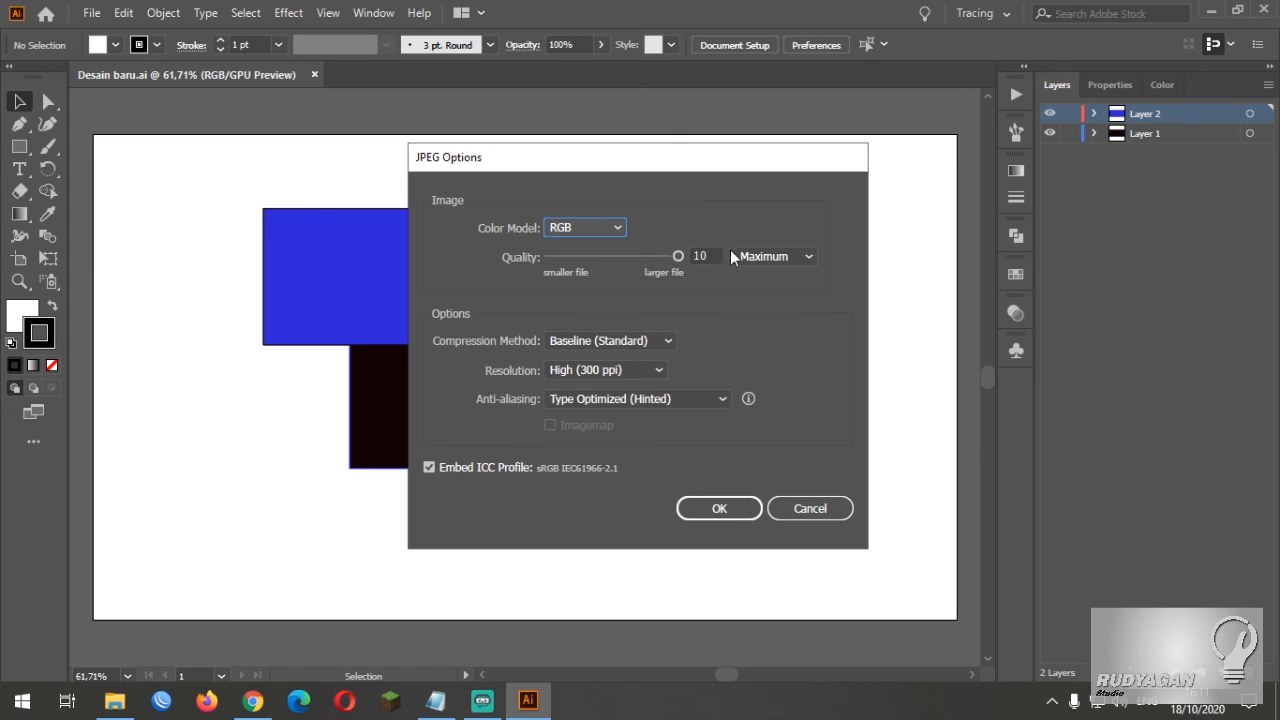
left_click(786, 257)
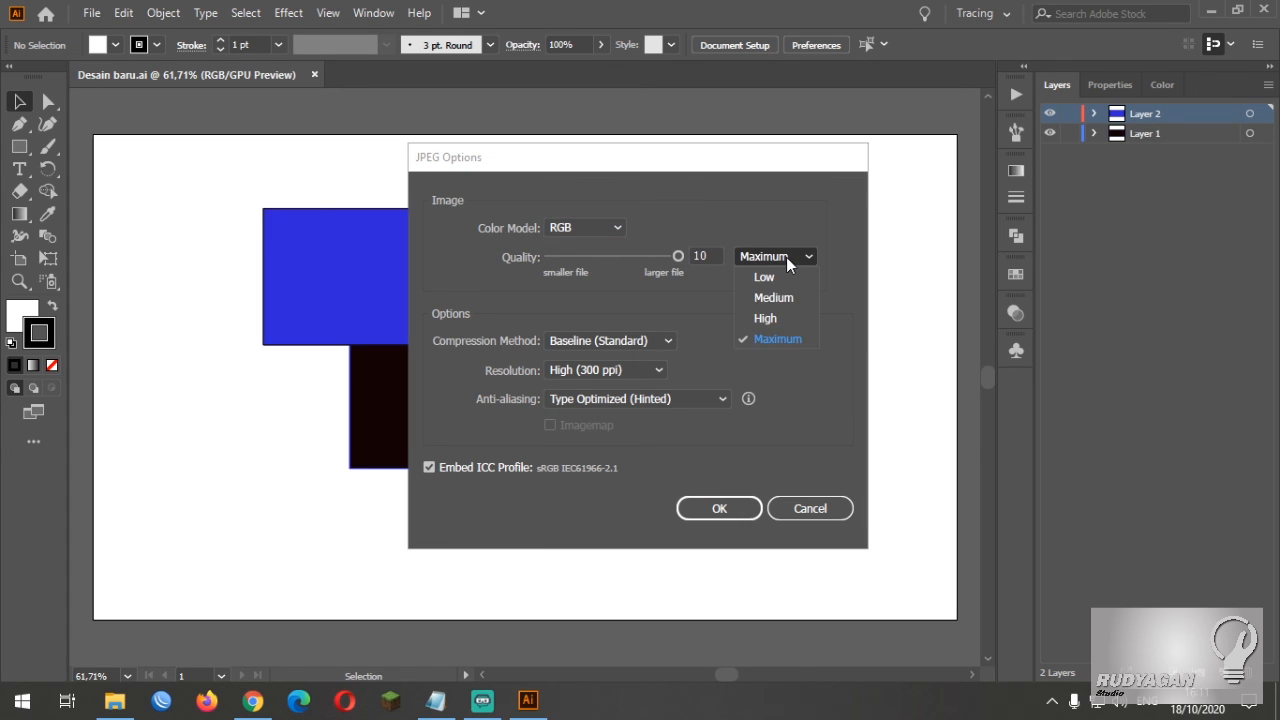
left_click(788, 274)
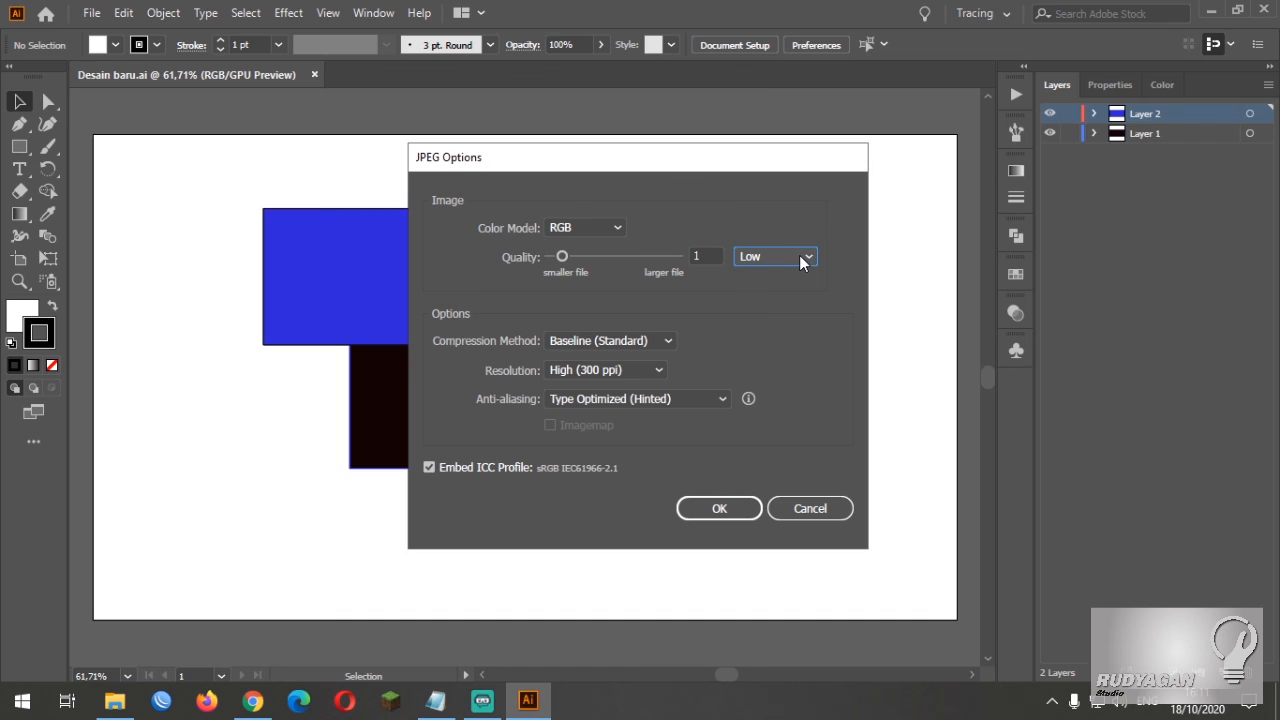
left_click(799, 255)
left_click(801, 298)
left_click(801, 257)
left_click(788, 319)
Set the JPEG quality to Maximum with a value of 10 and complete the export
left_click(792, 256)
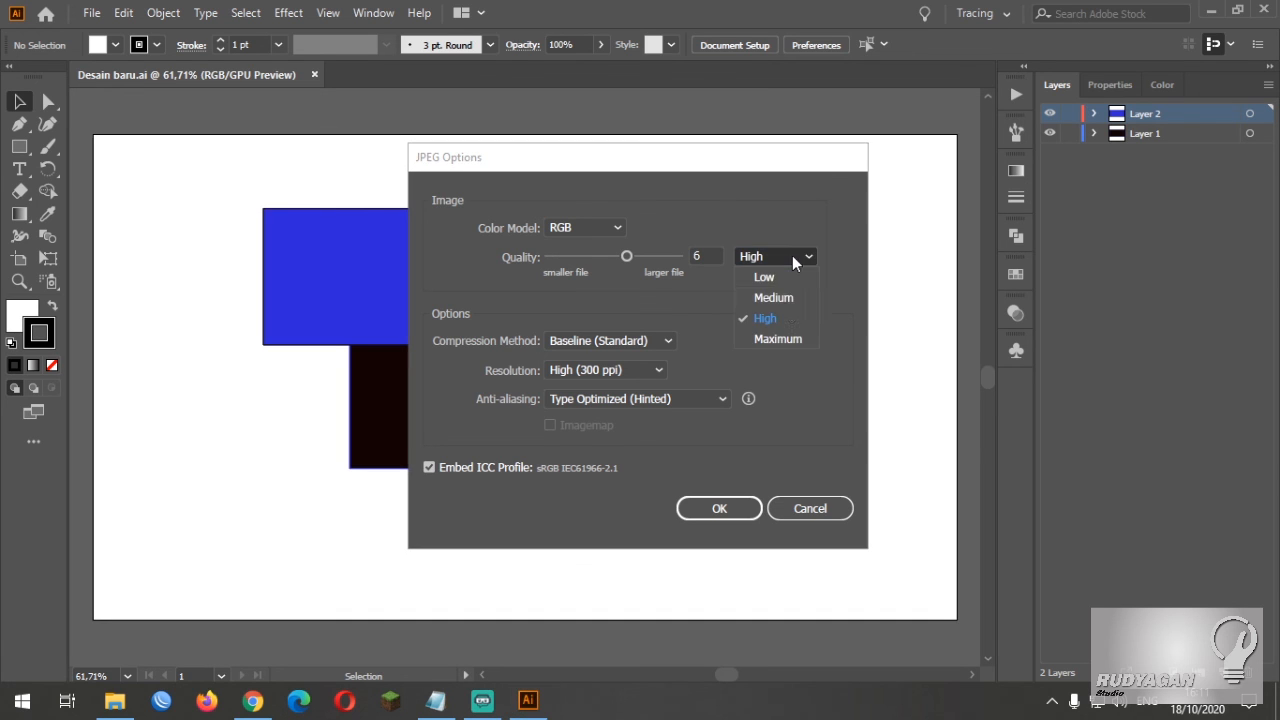
left_click(784, 341)
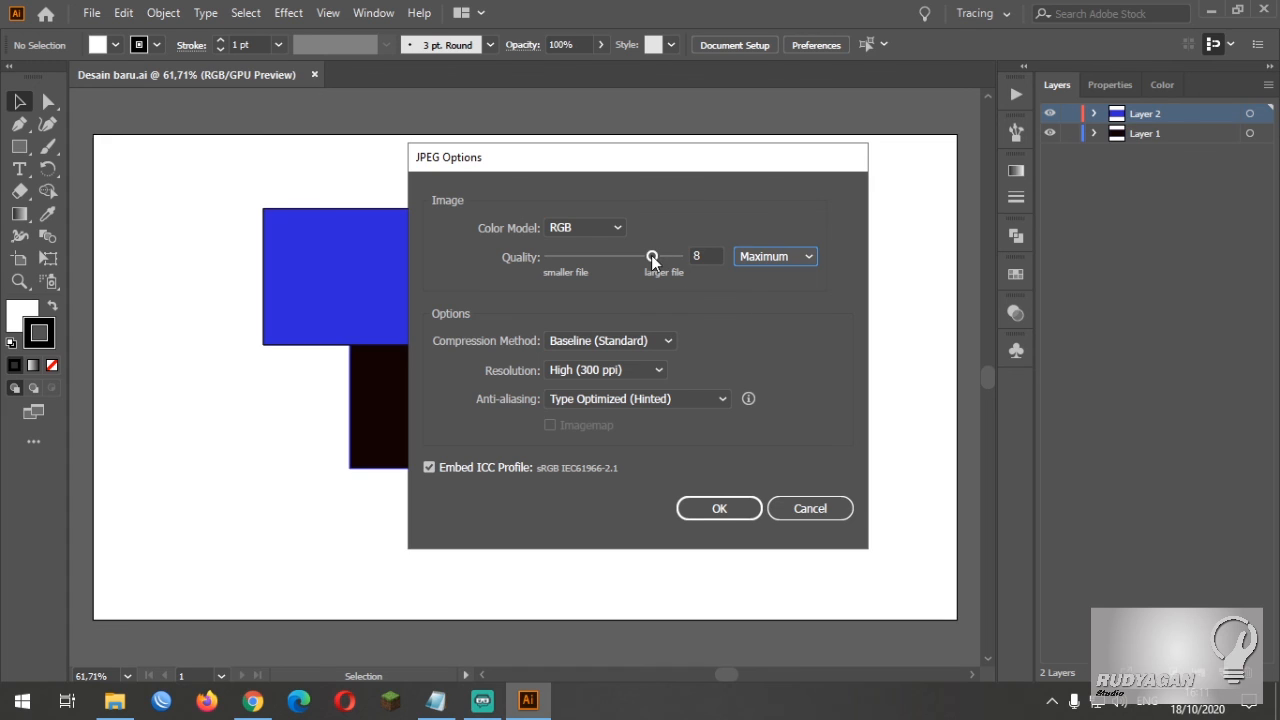
left_click_drag(651, 257, 687, 256)
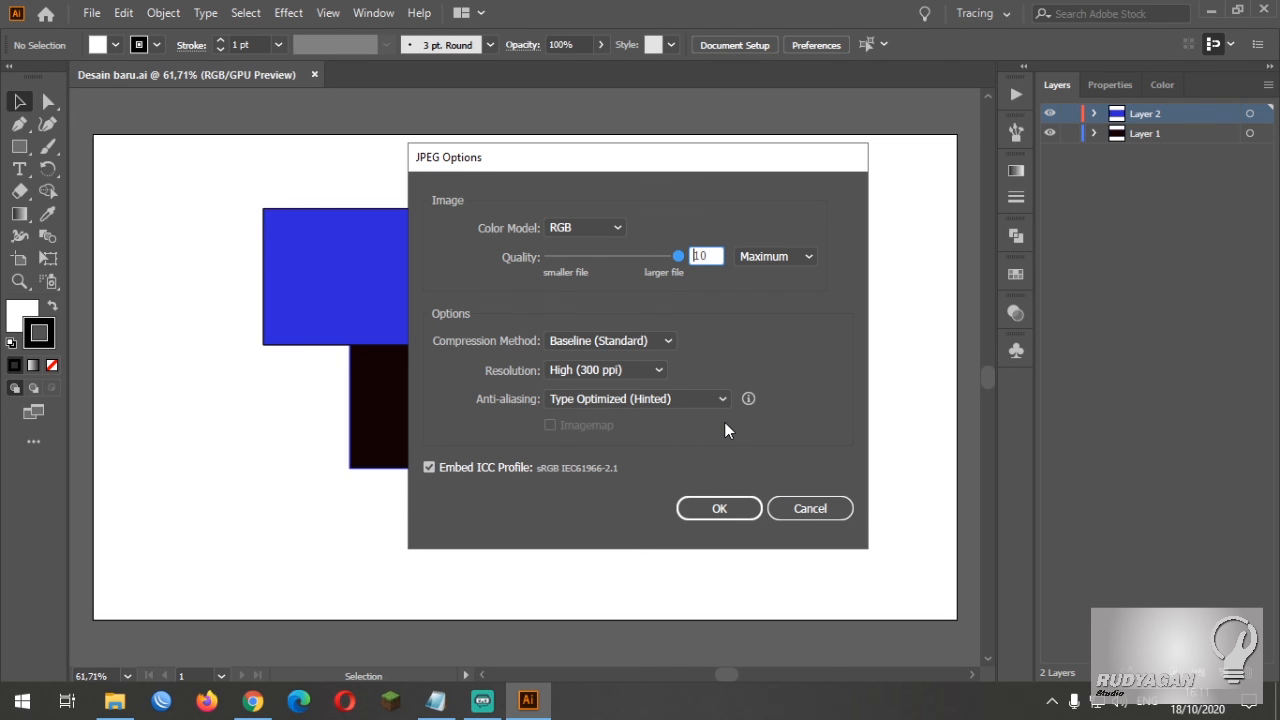
left_click(722, 507)
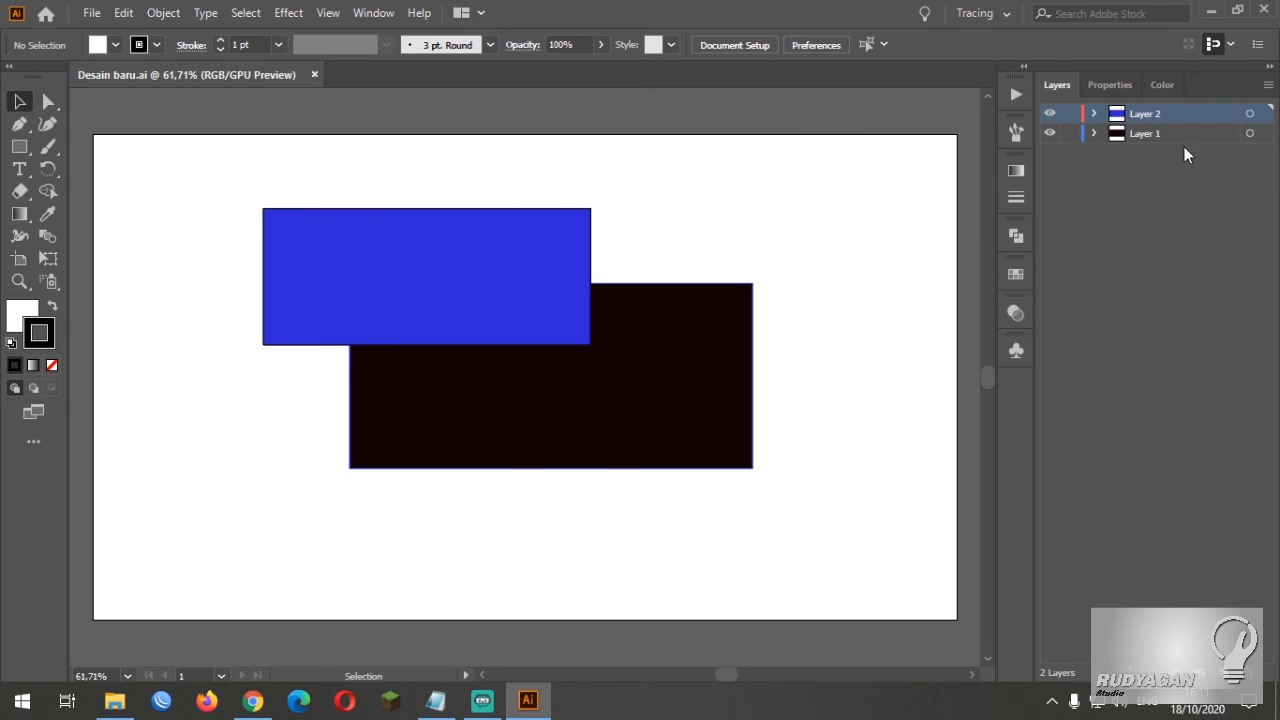
Switch to the Windows desktop and select the Illustrator file "Desain baru" beside the exported JPEG
left_click(1211, 9)
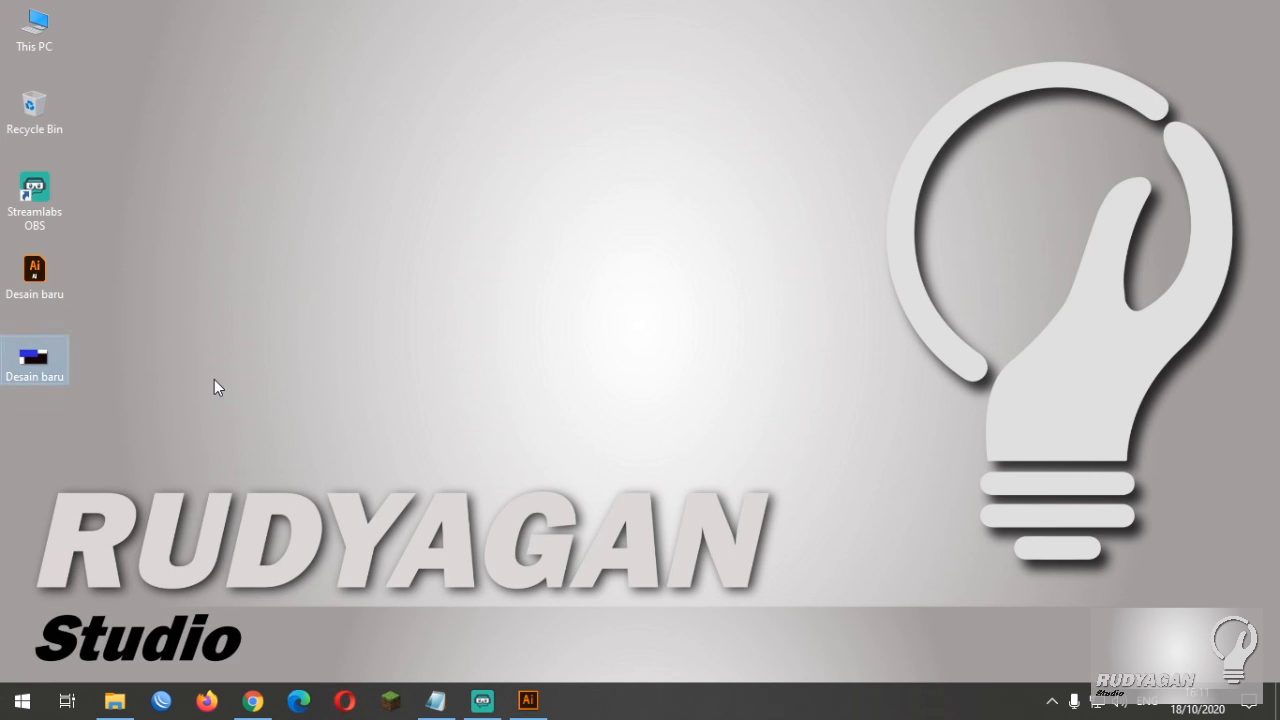
left_click(36, 282)
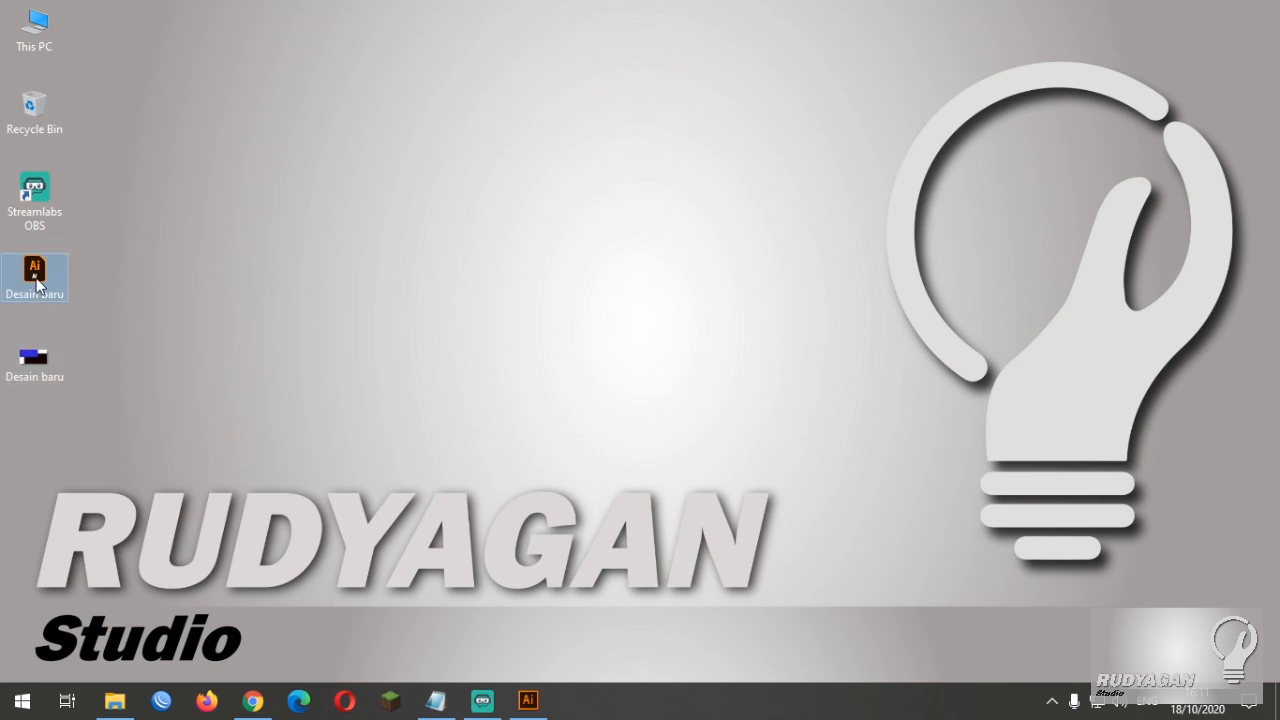